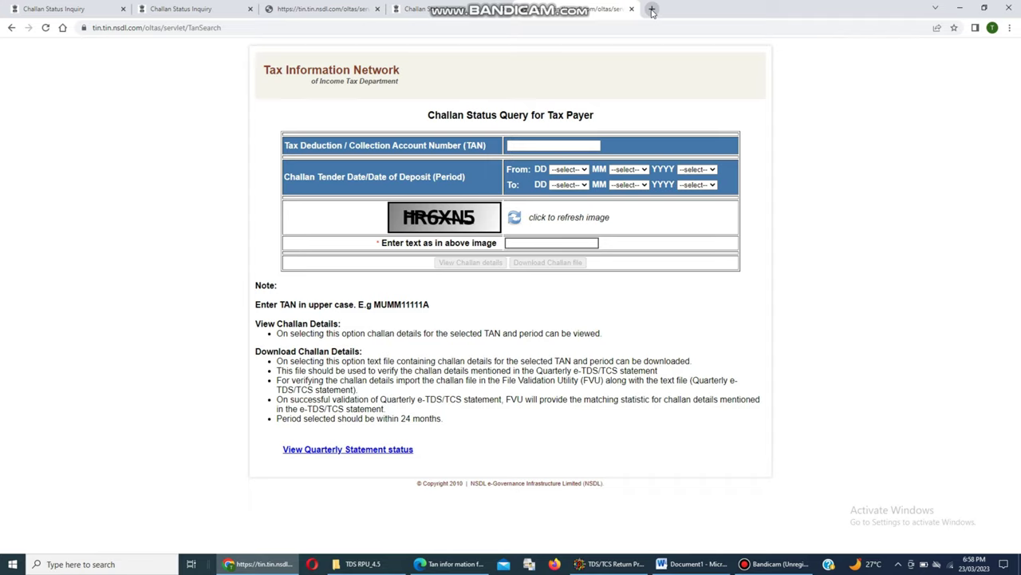
Search the web for "tds return utility" in a new tab and open the e-TDS/TCS Return Preparation Utility page to find the RPU version 4.5 download
left_click(652, 9)
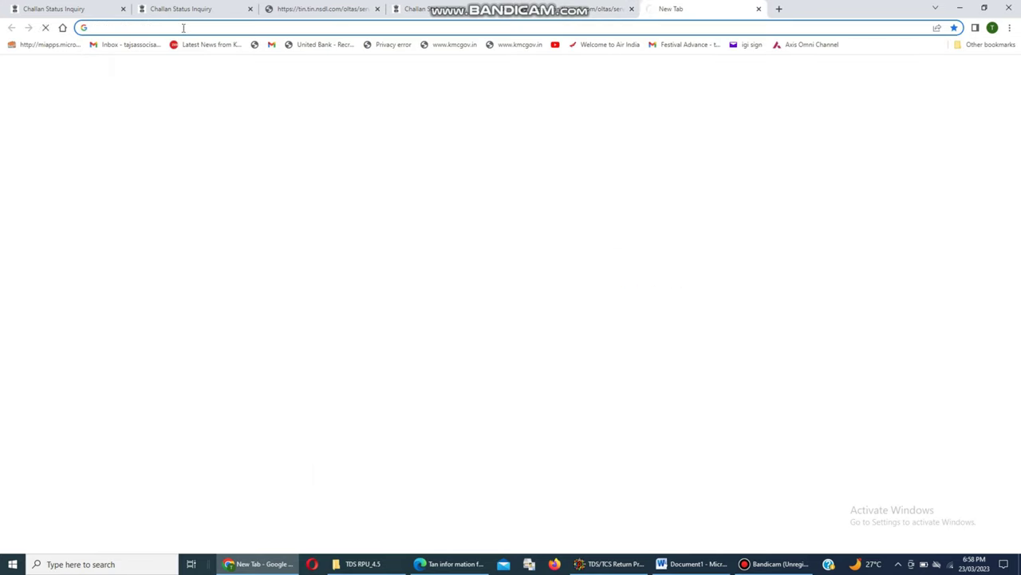
type("TDS")
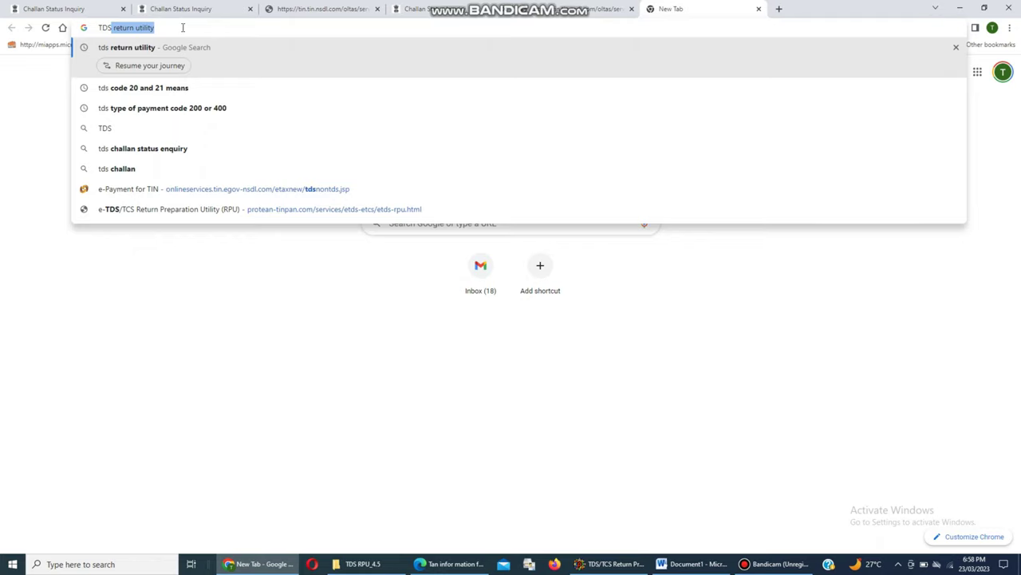
key("Return")
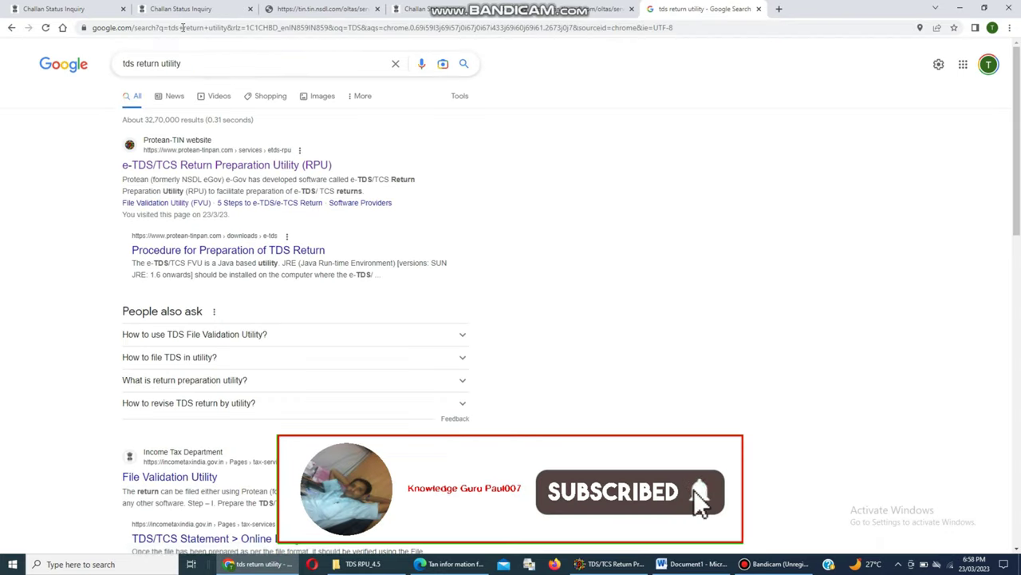
left_click(192, 165)
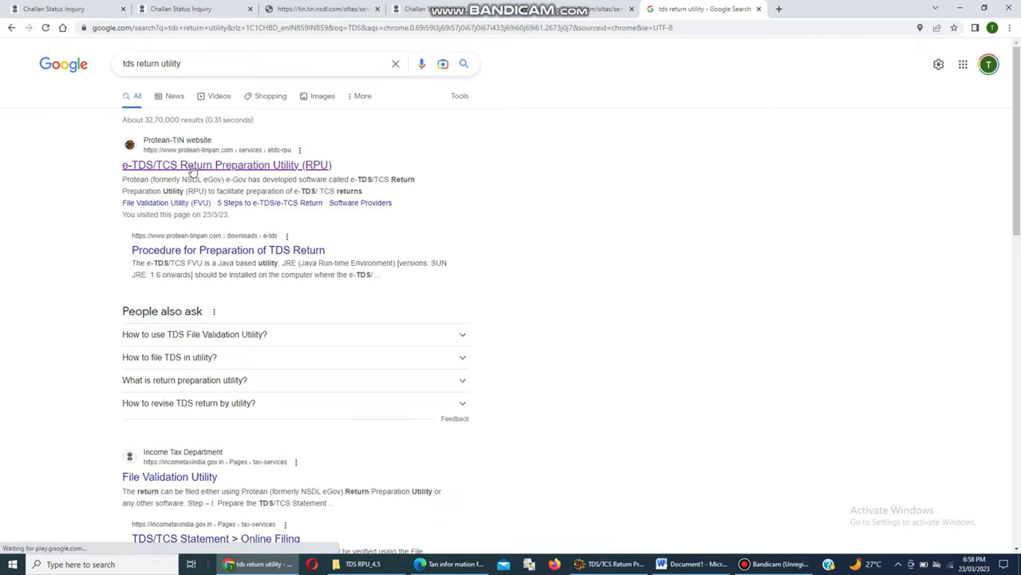
left_click(259, 165)
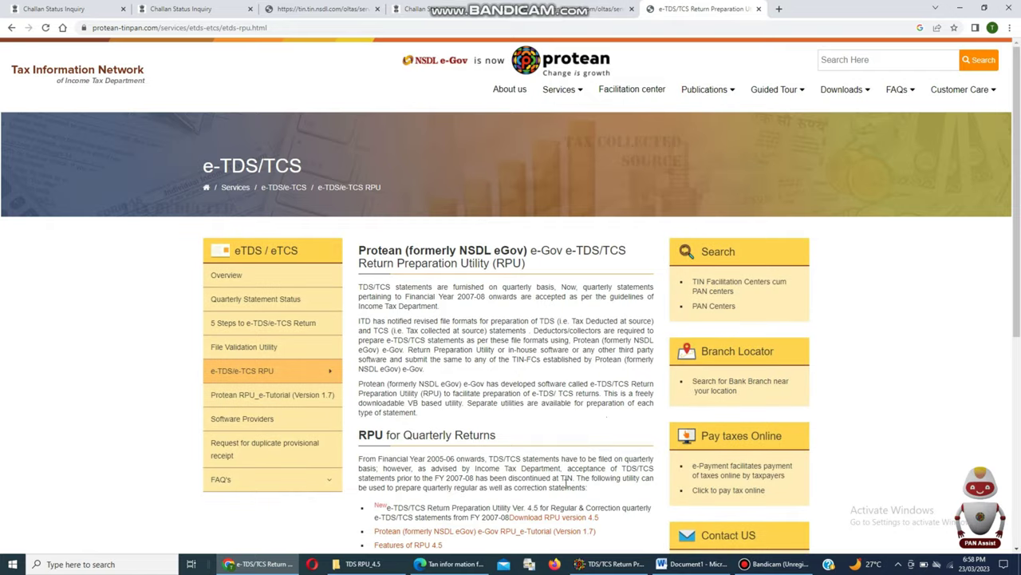
scroll(565, 479, "down", 1)
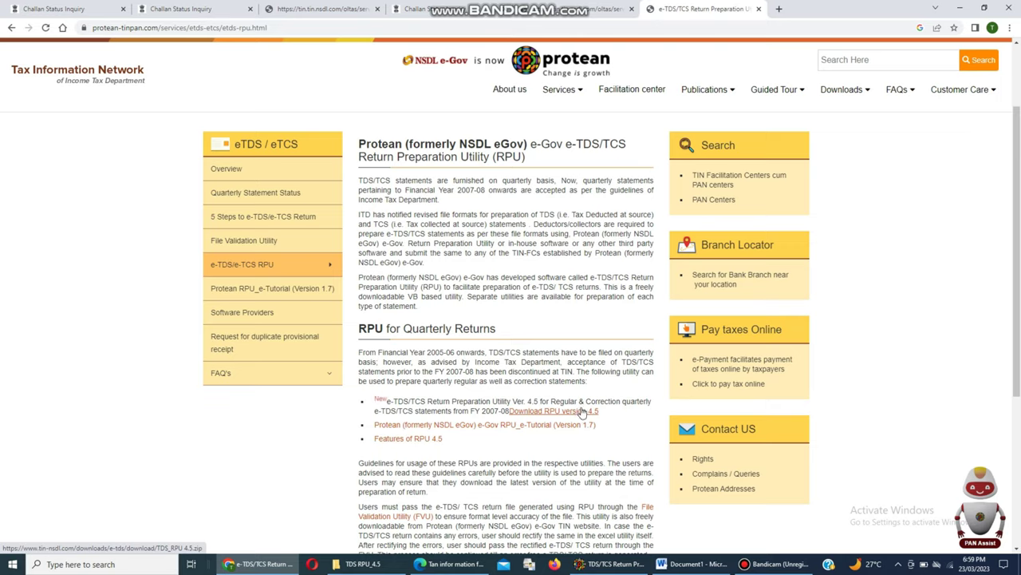
Switch to File Explorer, go up to the Downloads folder and filter its contents by the modified date 23/03/2023
left_click(963, 7)
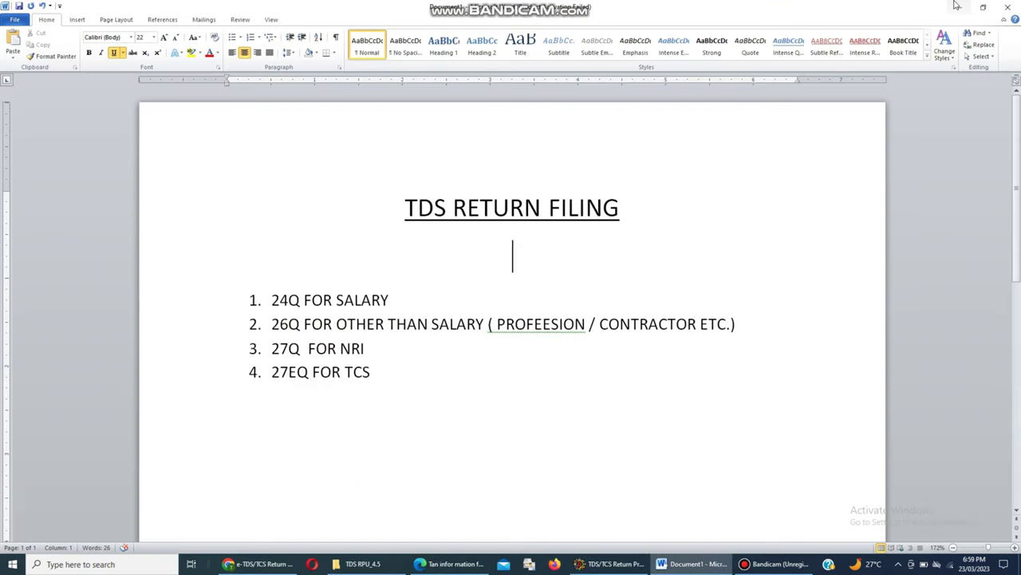
left_click(375, 568)
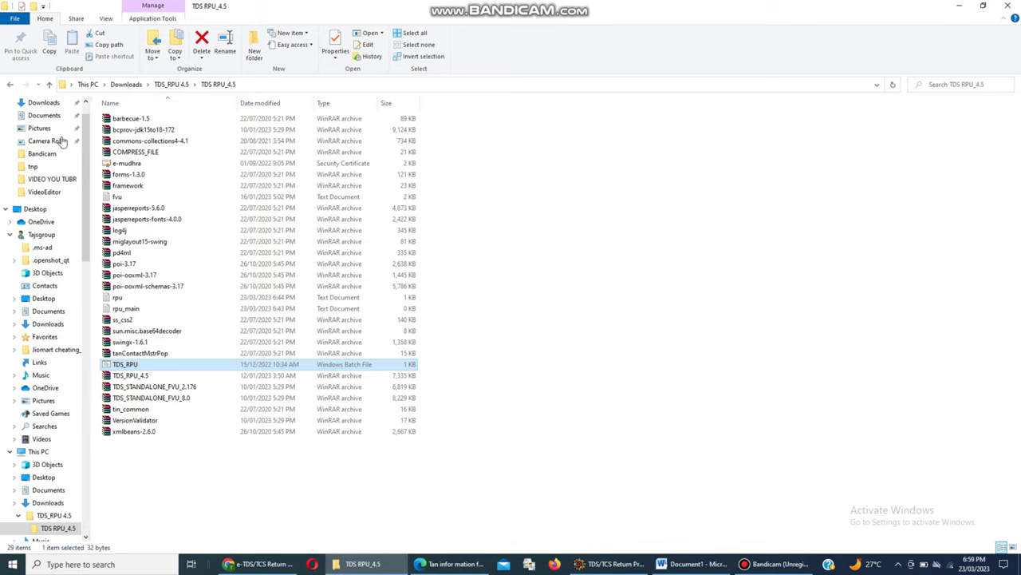
left_click(49, 84)
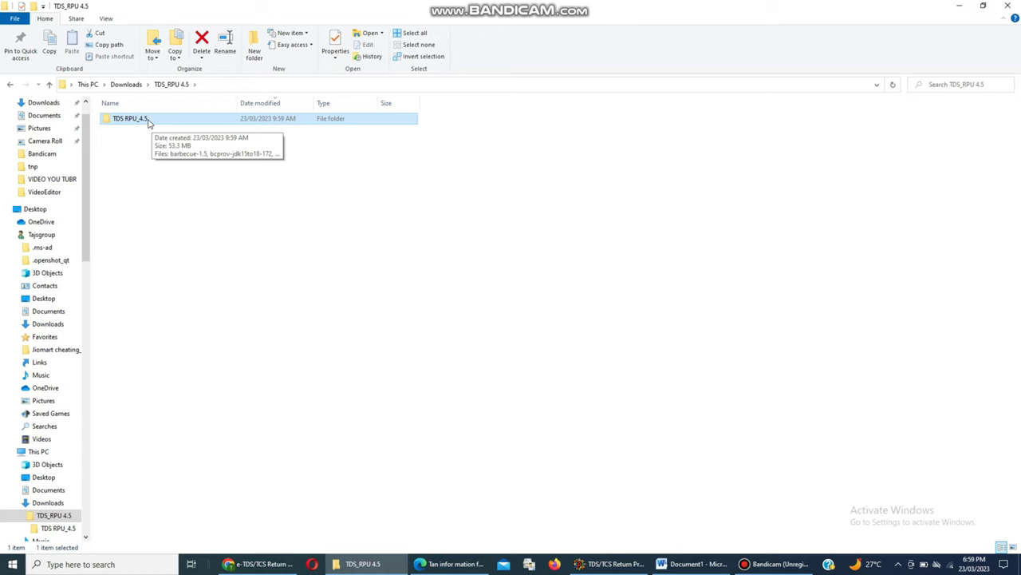
left_click(49, 84)
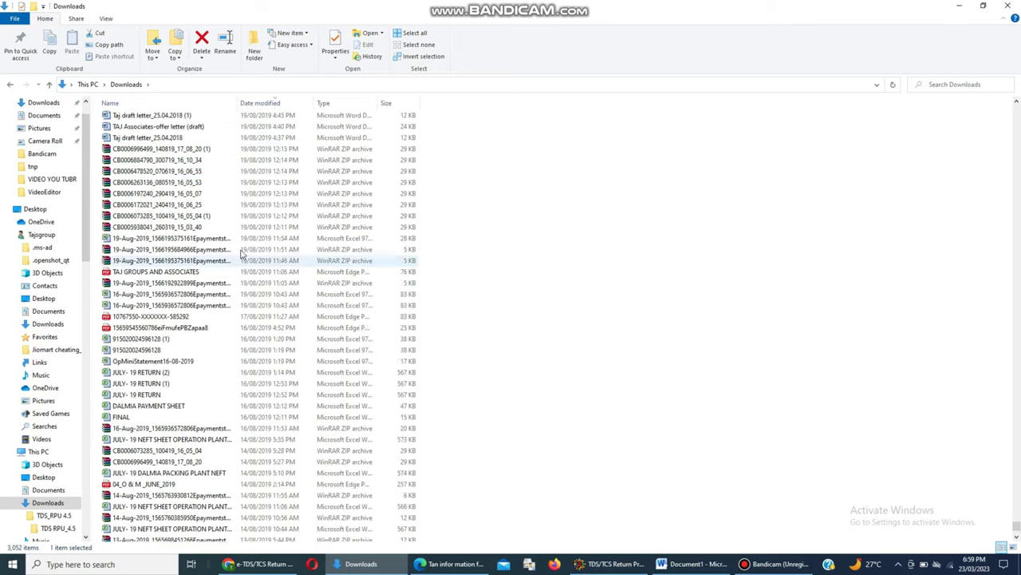
scroll(242, 251, "up", 20)
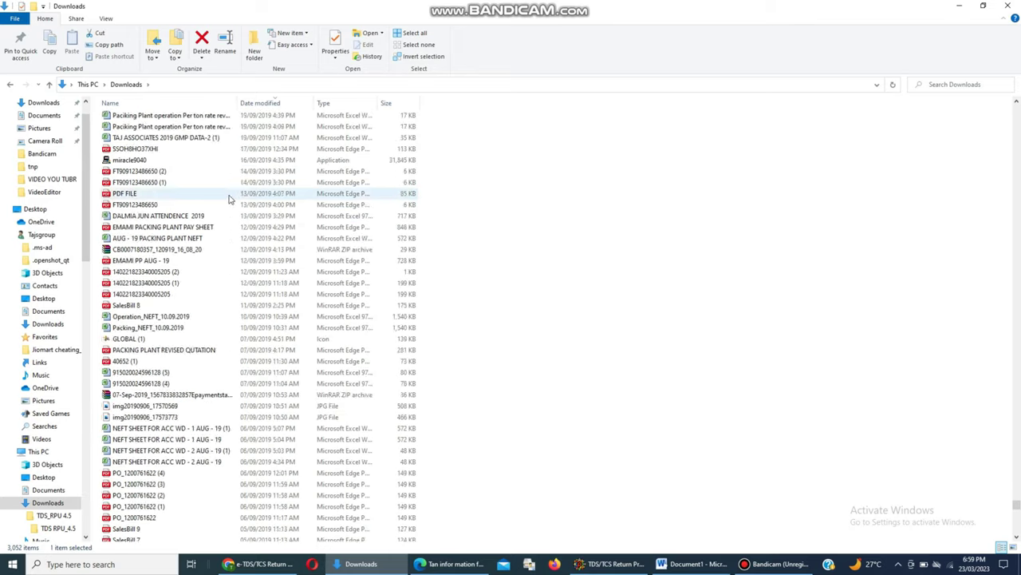
left_click(310, 104)
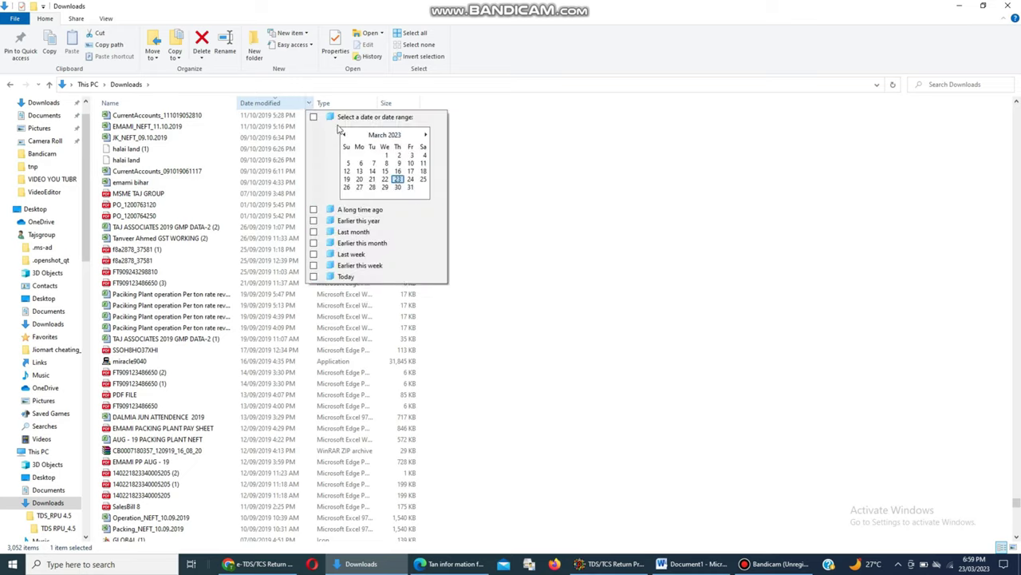
left_click(398, 180)
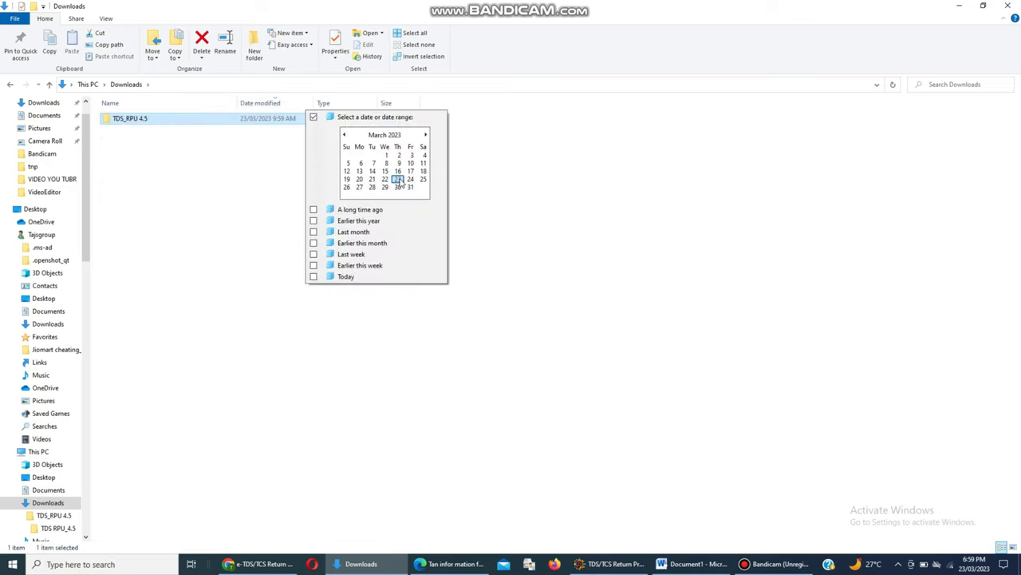
Launch the TDS_RPU batch file from TDS_RPU 4.5 > TDS RPU_4.5 and accept the Java prerequisites message
left_click(144, 118)
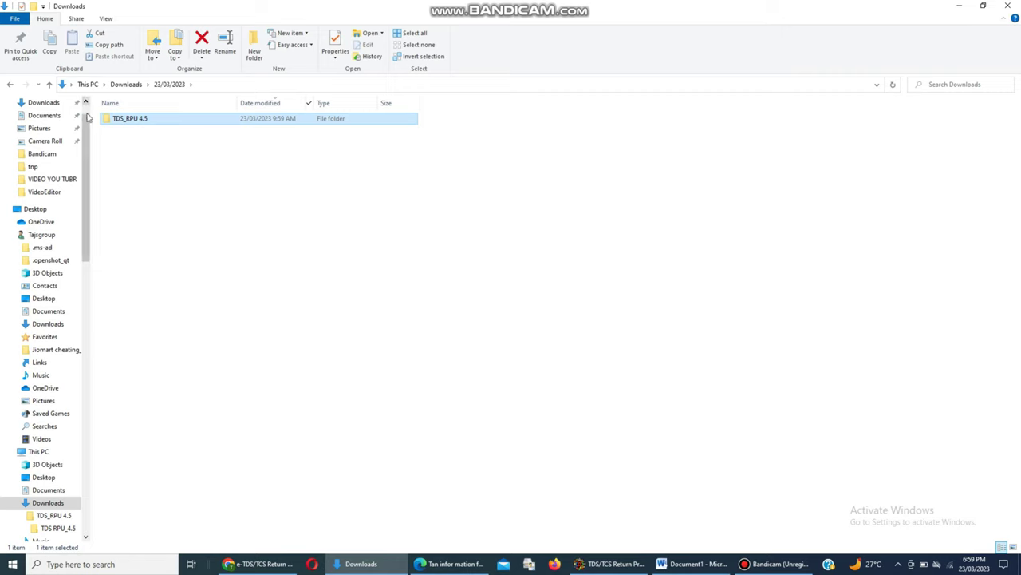
double_click(164, 119)
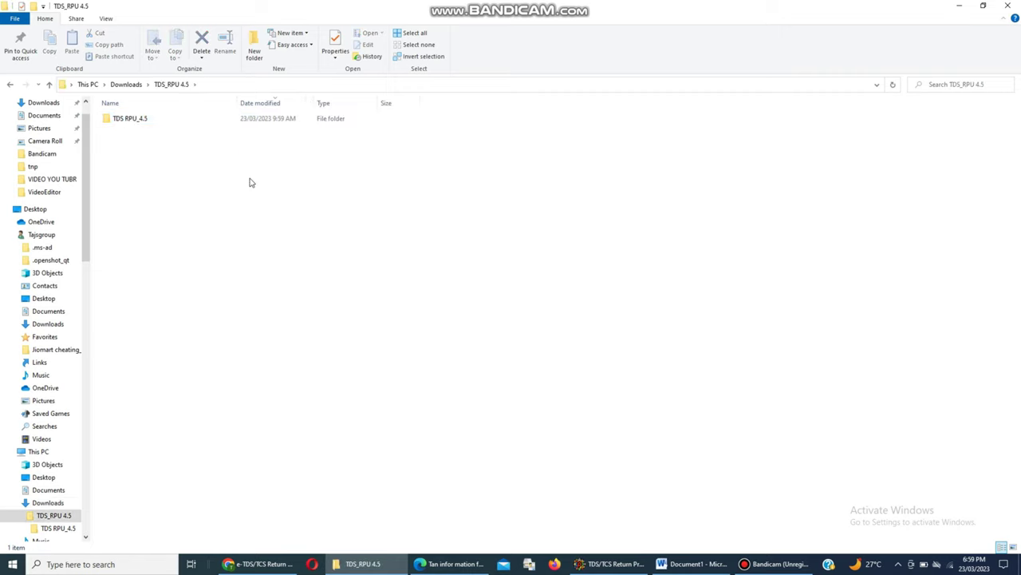
double_click(130, 119)
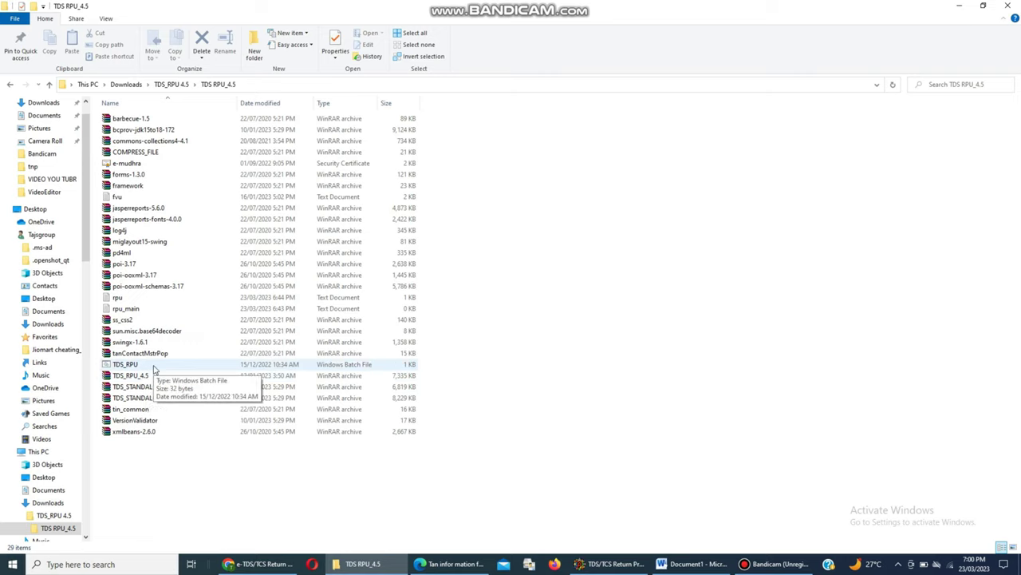
double_click(127, 364)
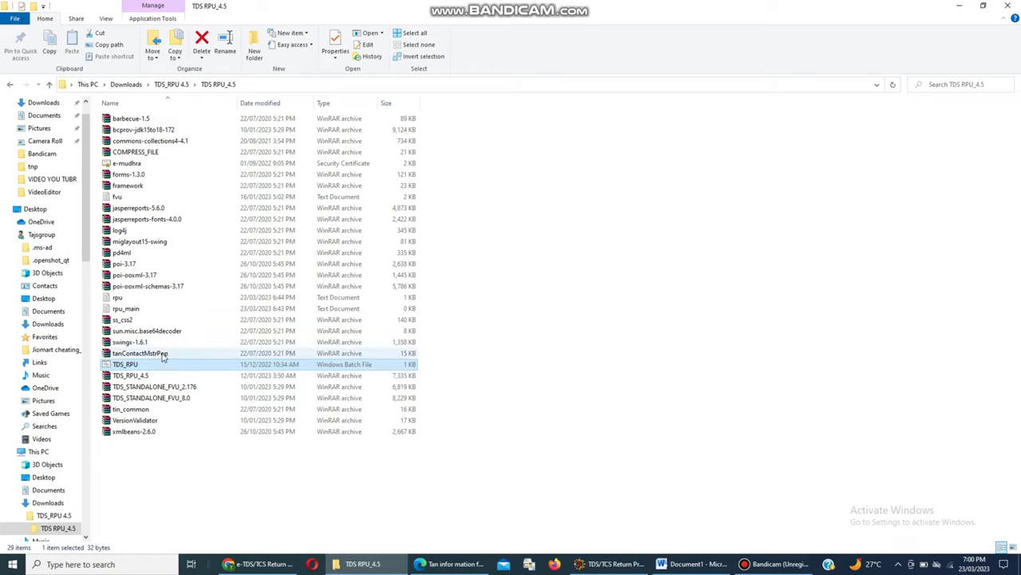
mouse_move(599, 569)
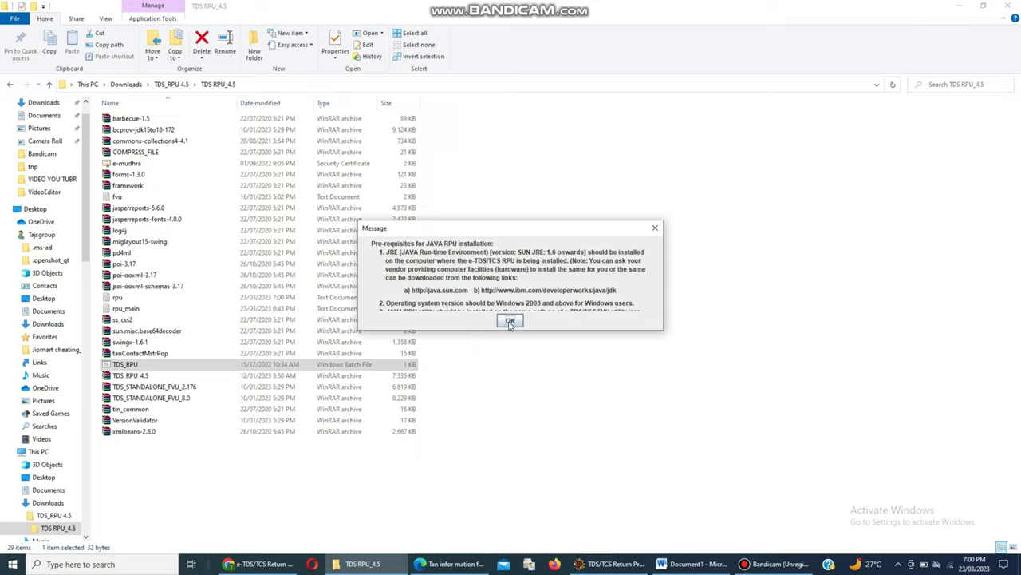
left_click(510, 321)
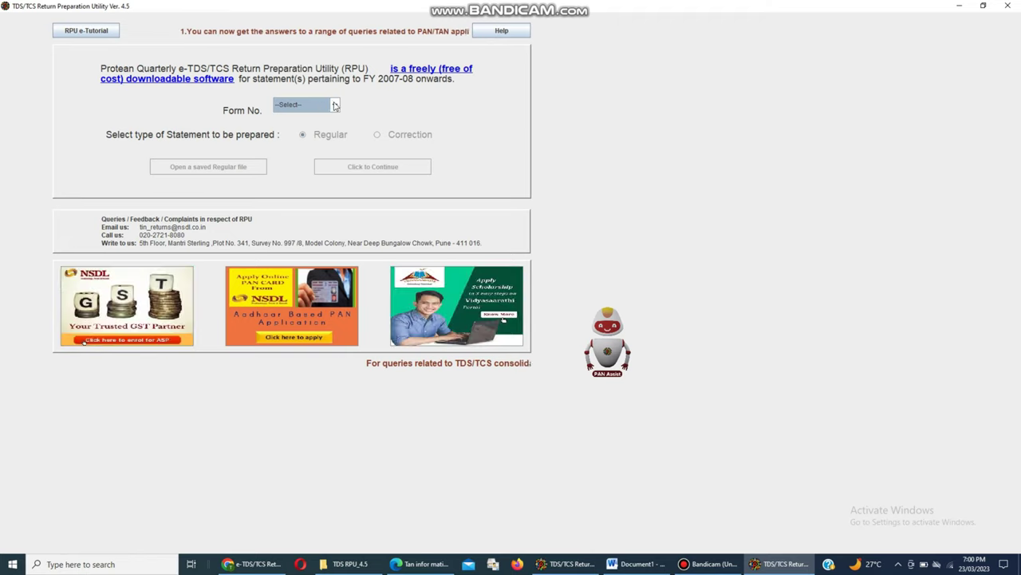
Choose form number 26Q with a Regular statement and continue to the return form
left_click(333, 104)
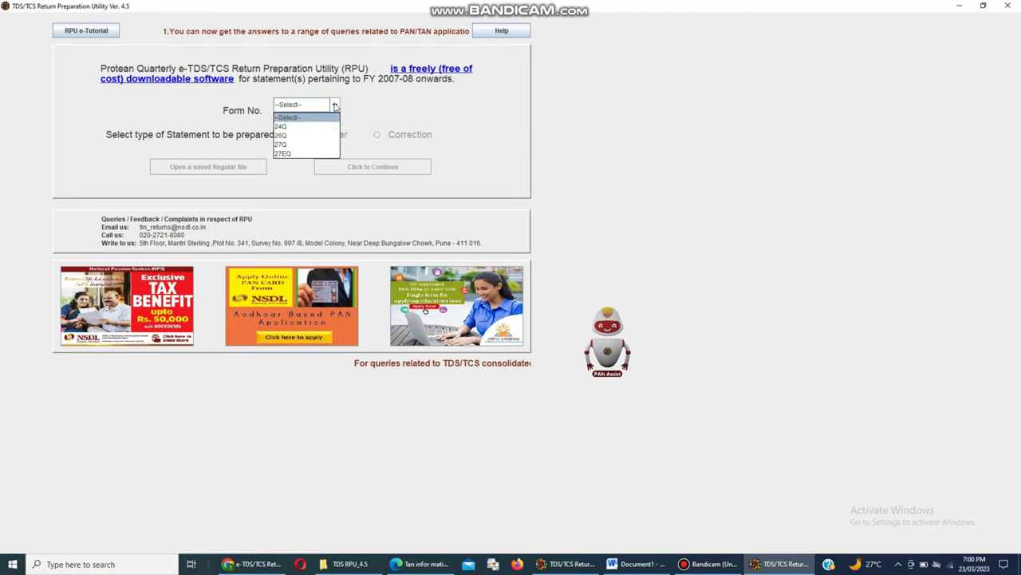
left_click(300, 128)
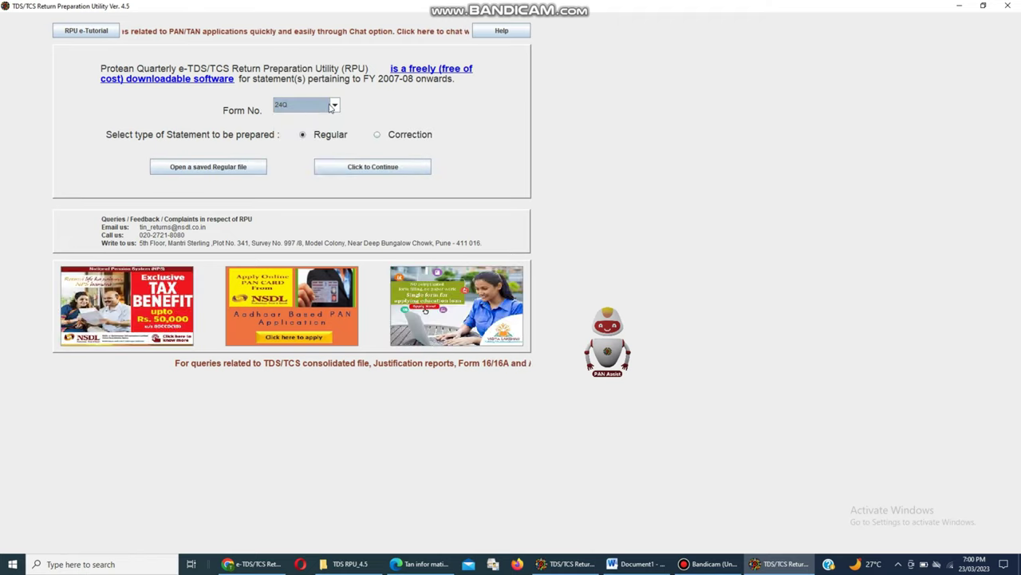
left_click(312, 112)
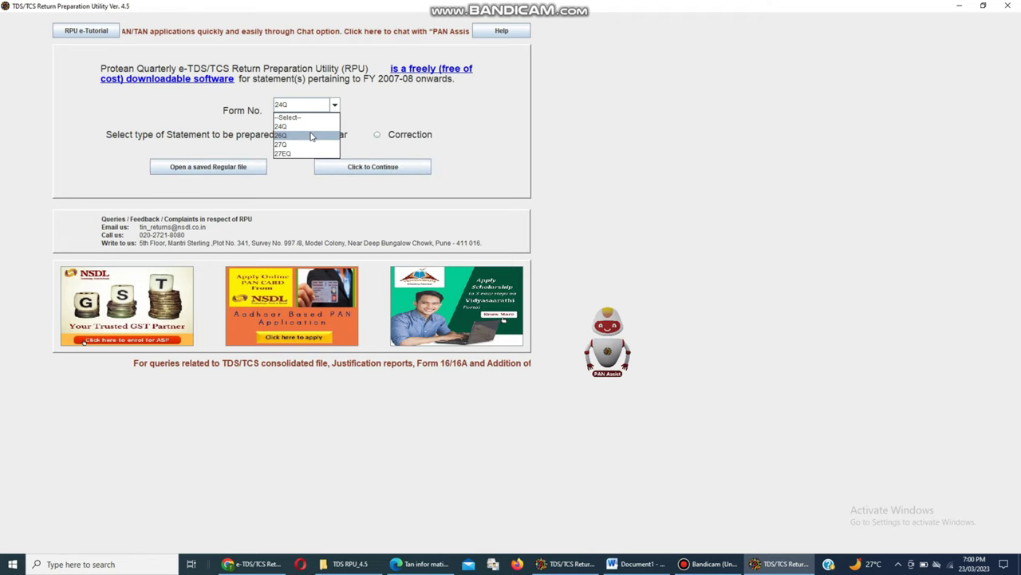
left_click(312, 136)
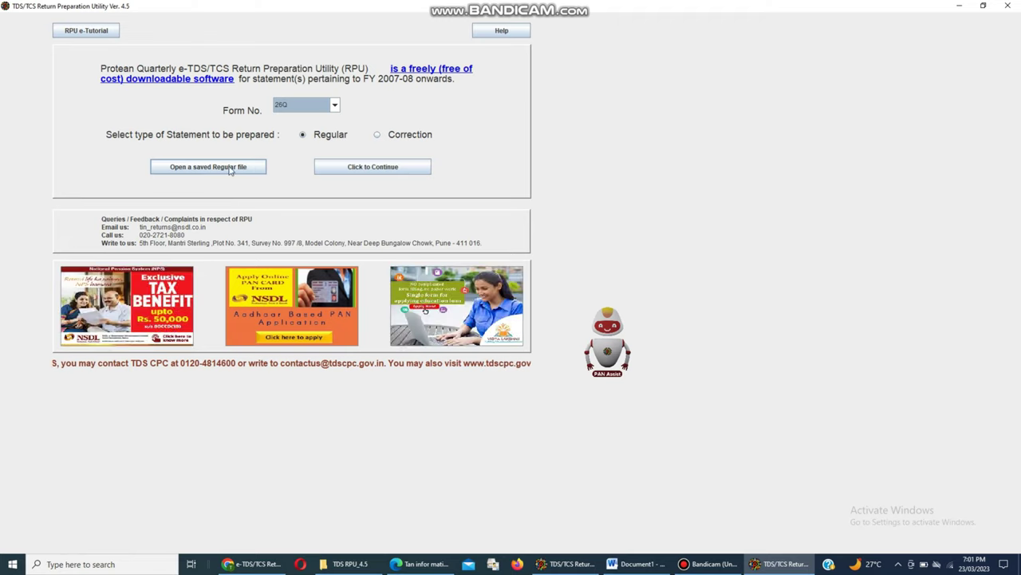
left_click(356, 170)
left_click(357, 167)
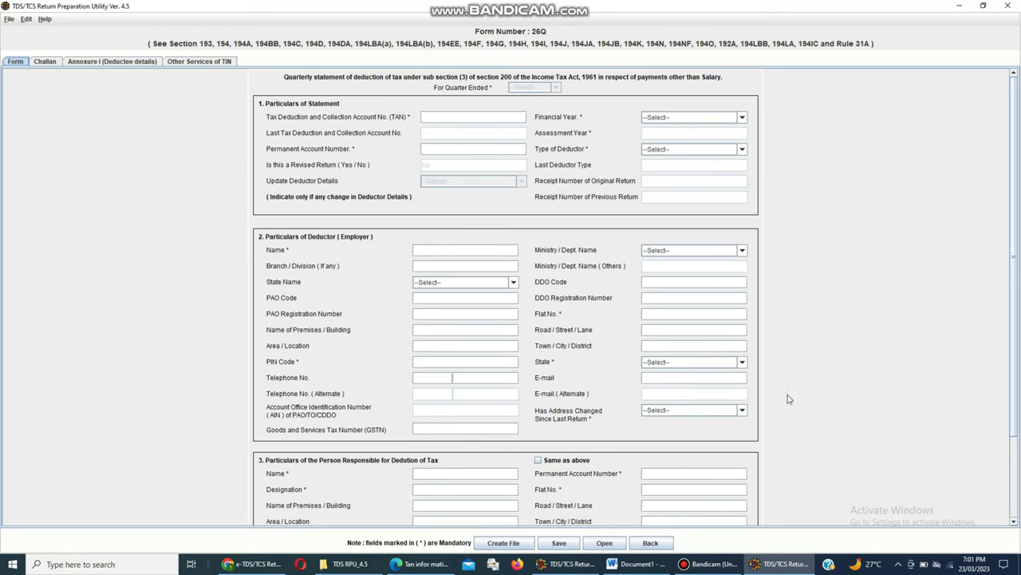
Set the financial year to 2021-2022 and the type of deductor to Company in the particulars of statement
left_click(457, 116)
left_click(695, 118)
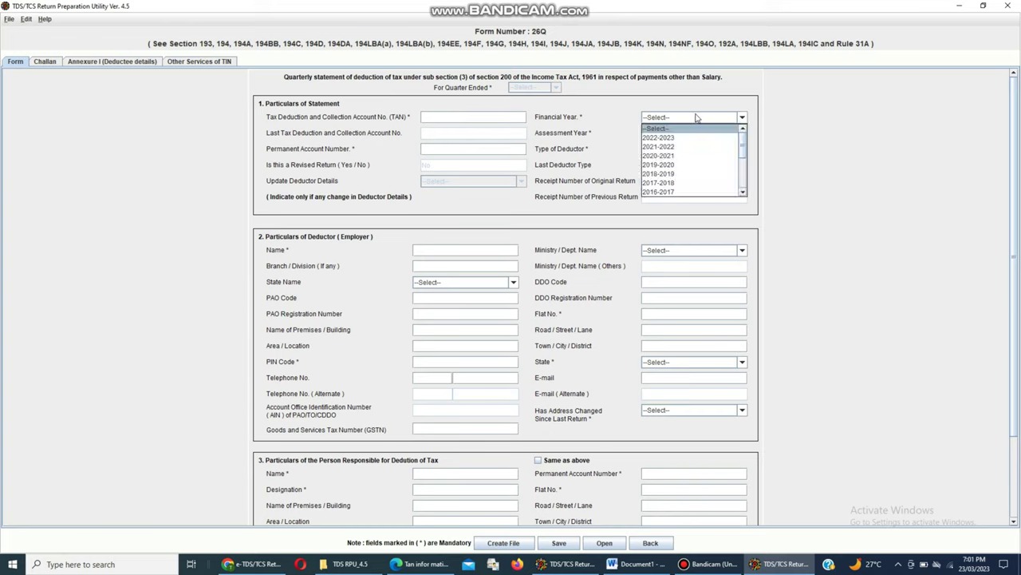
left_click(690, 147)
key("Return")
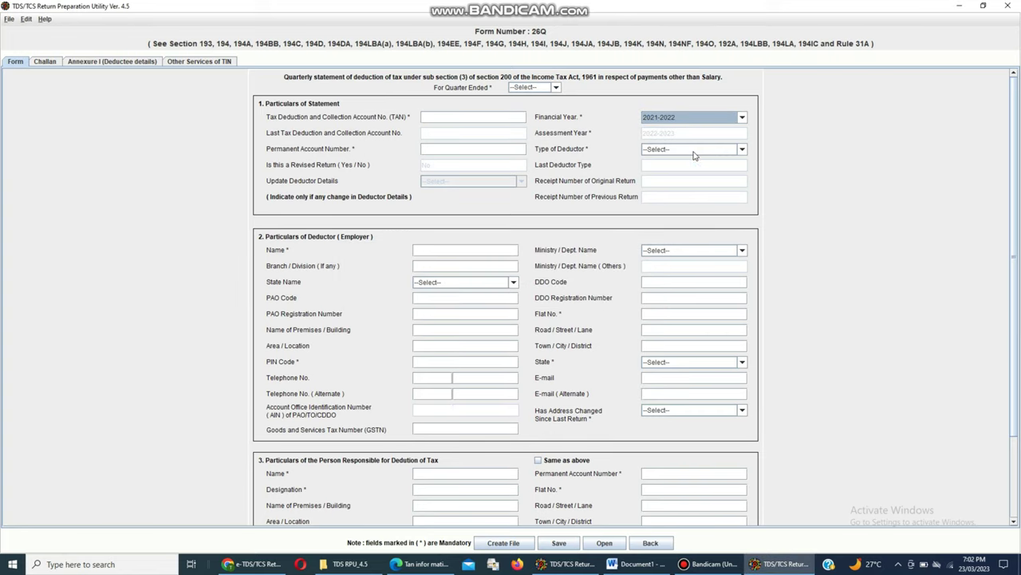
left_click(695, 150)
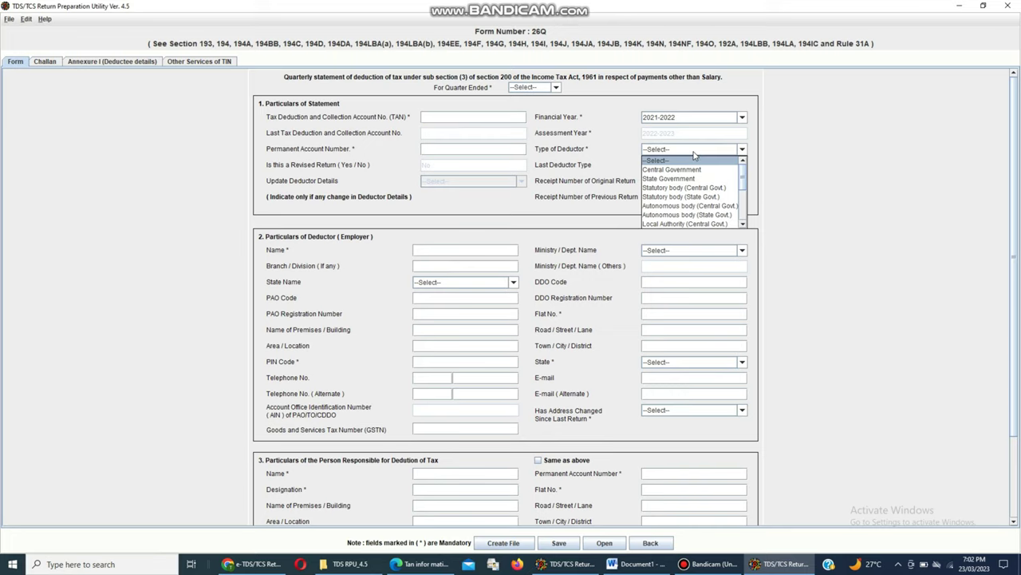
scroll(744, 185, "down", 3)
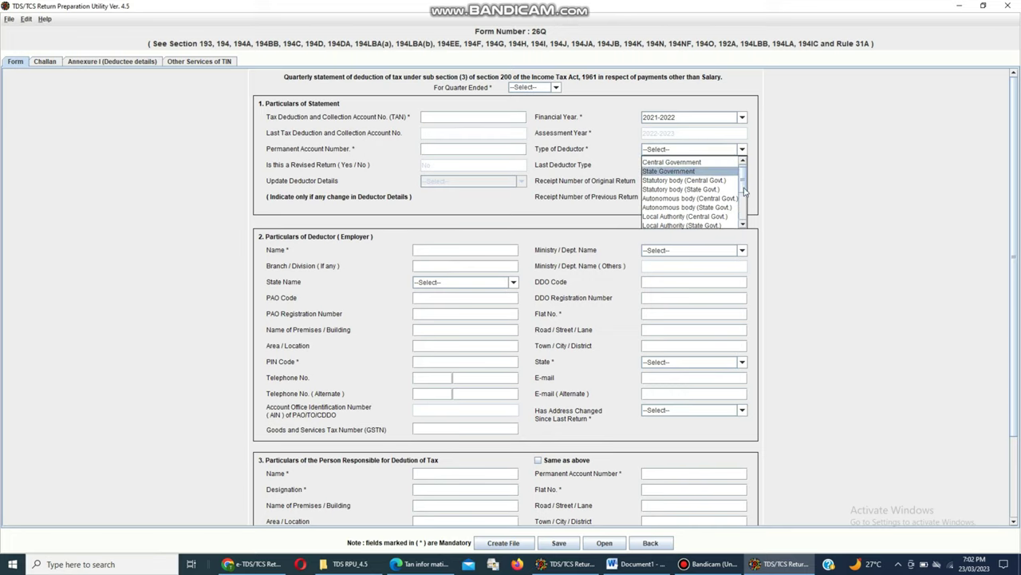
scroll(718, 192, "up", 1)
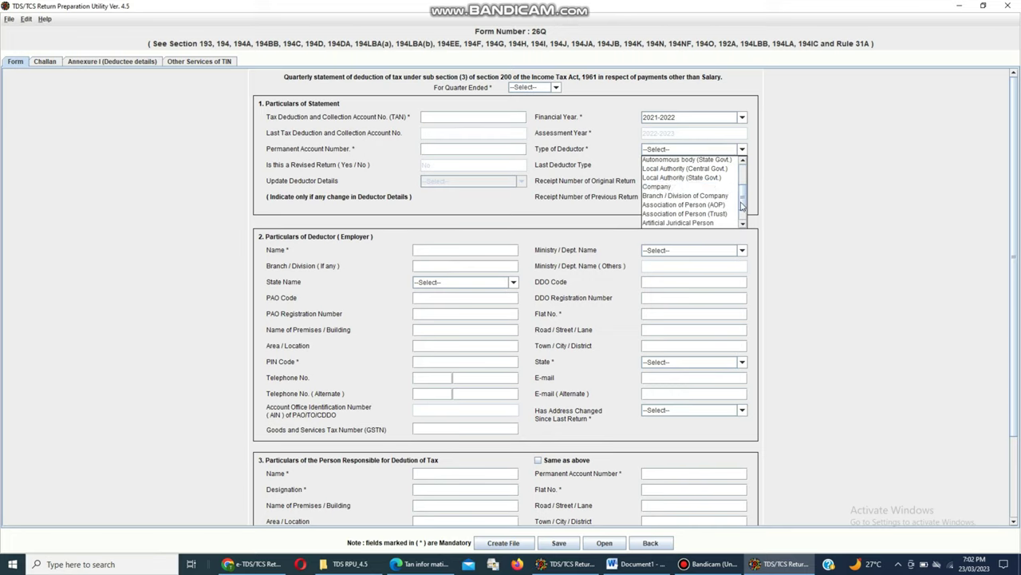
left_click(687, 189)
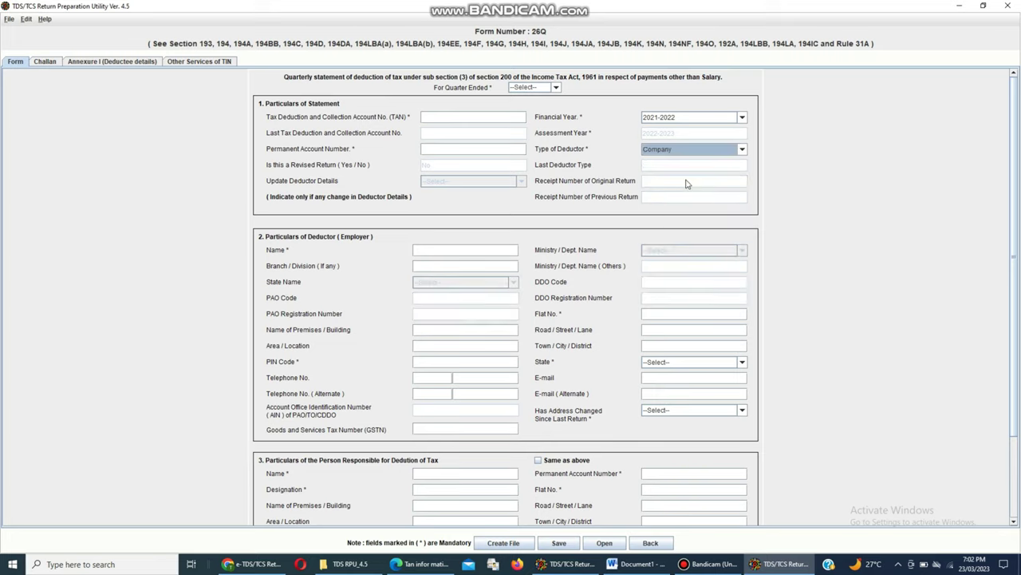
Review the mandatory fields in the particulars of statement and deductor, including the State and address-change choices
left_click(423, 150)
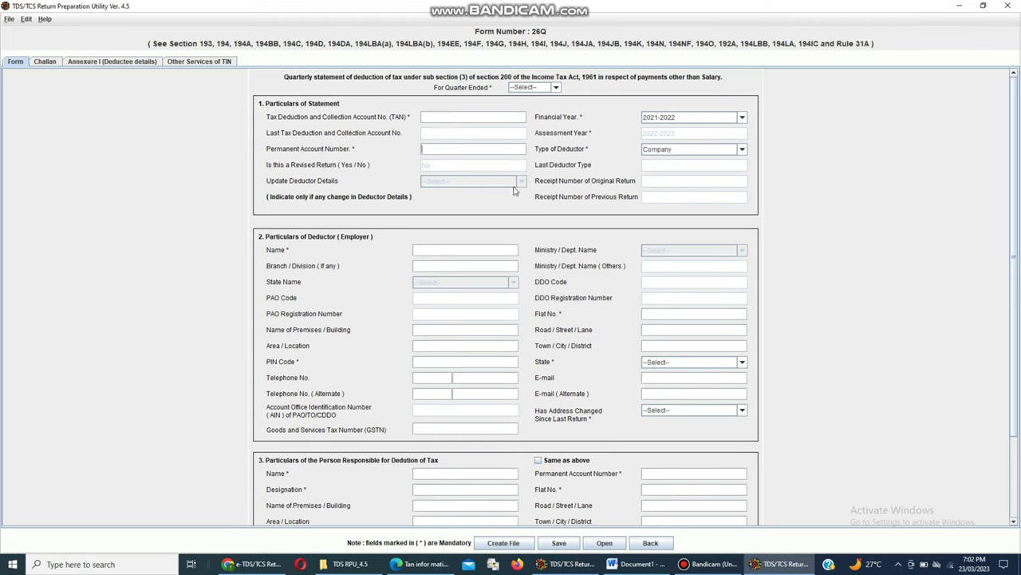
scroll(596, 240, "down", 1)
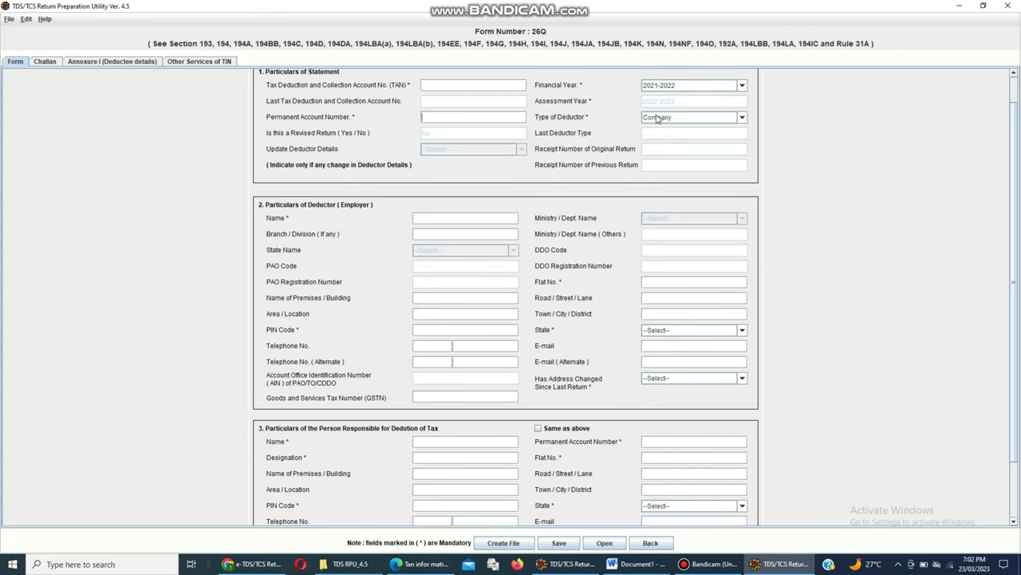
scroll(685, 183, "up", 1)
left_click(460, 254)
left_click(449, 269)
scroll(677, 284, "down", 2)
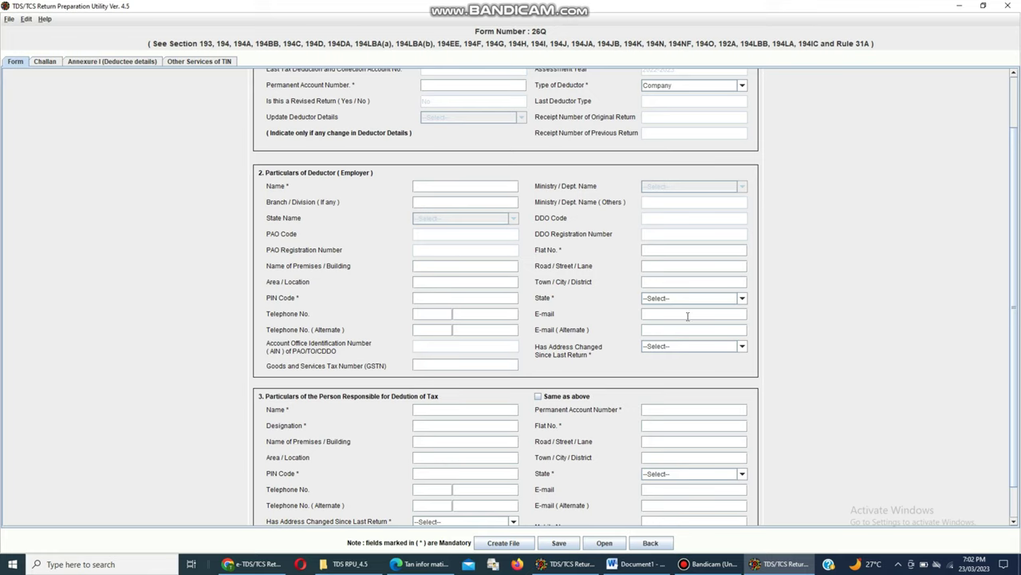
left_click(714, 299)
left_click(771, 305)
left_click(687, 348)
left_click(556, 372)
scroll(395, 368, "down", 1)
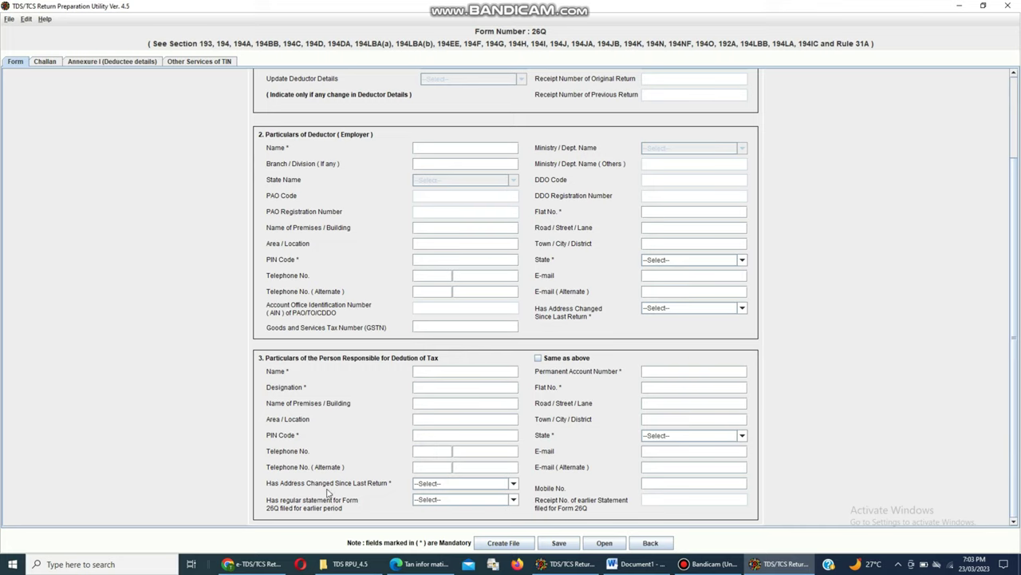
Examine the fields for the person responsible for deduction of tax, including address change, State and earlier regular statement choices
left_click(442, 492)
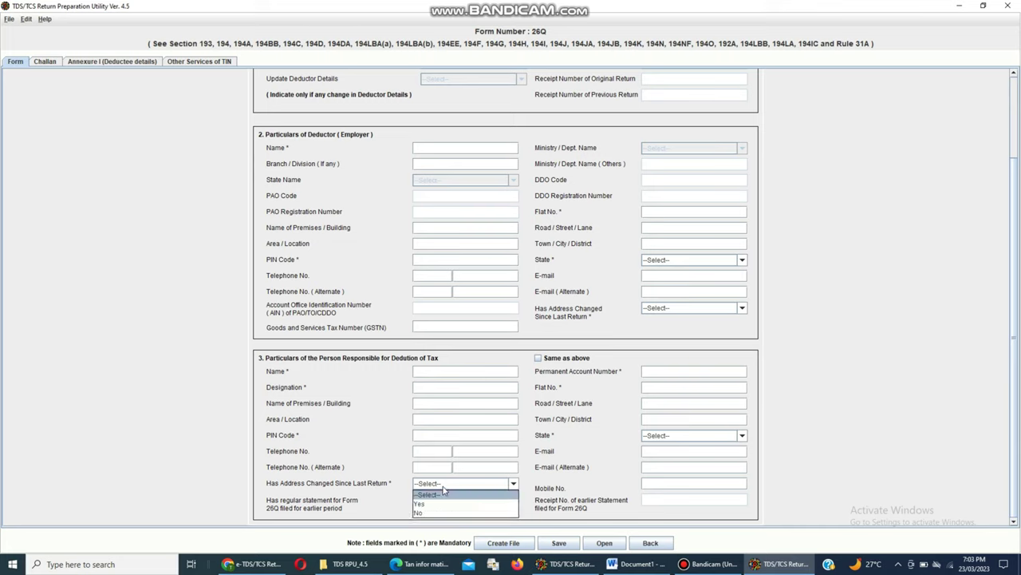
left_click(592, 478)
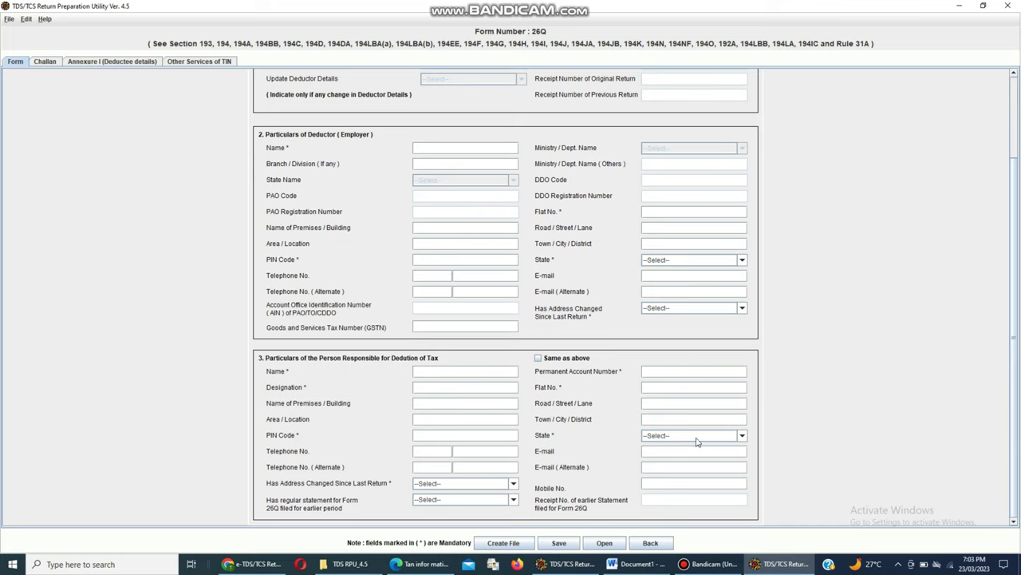
left_click(696, 439)
left_click(594, 444)
left_click(461, 500)
left_click(566, 476)
scroll(575, 479, "up", 5)
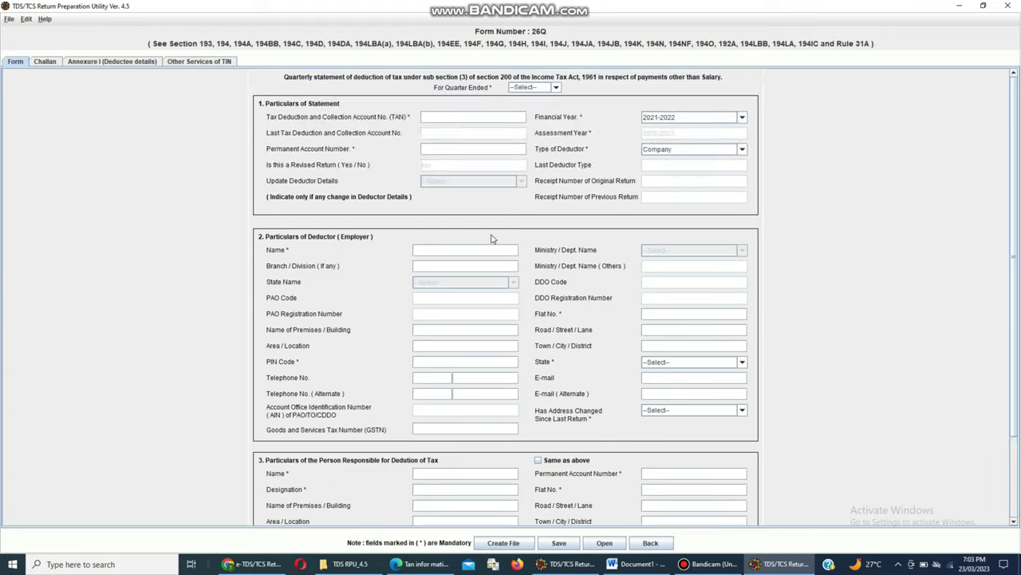
scroll(492, 238, "down", 5)
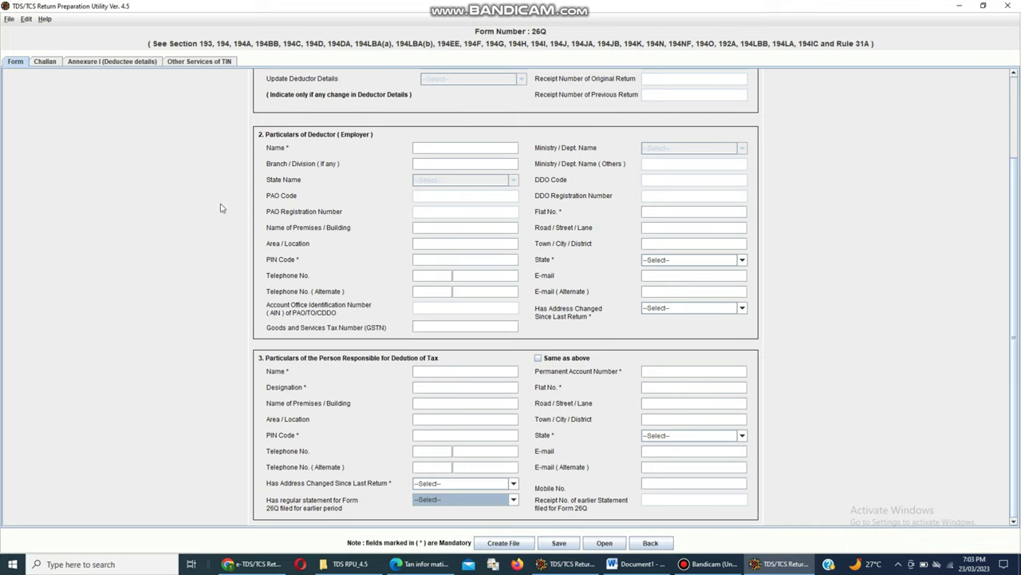
Dismiss the message blocking the Challan sheet and set the quarter ended to Q4 on the return form
left_click(49, 63)
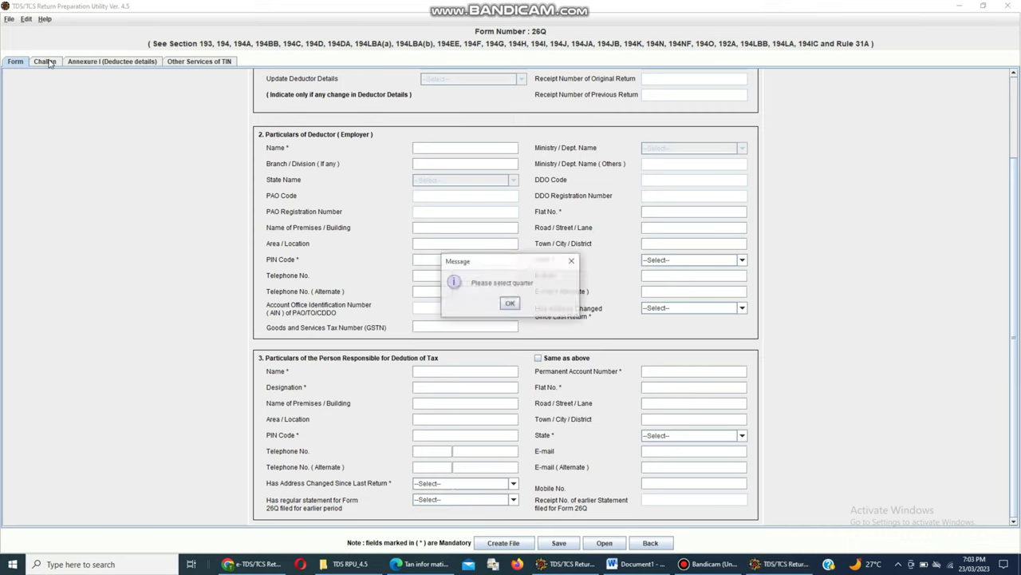
left_click(510, 303)
scroll(699, 221, "up", 3)
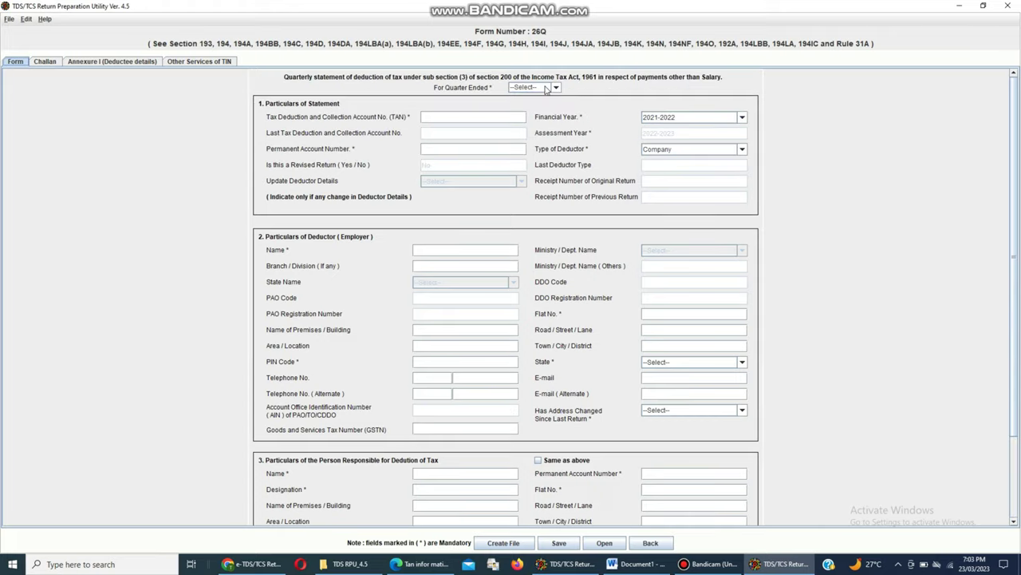
left_click(546, 88)
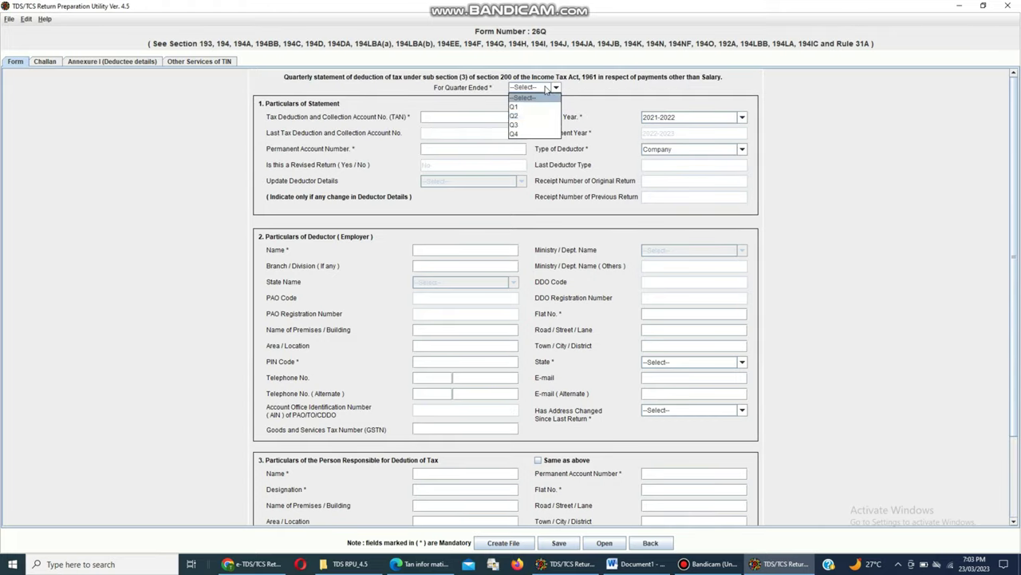
left_click(534, 126)
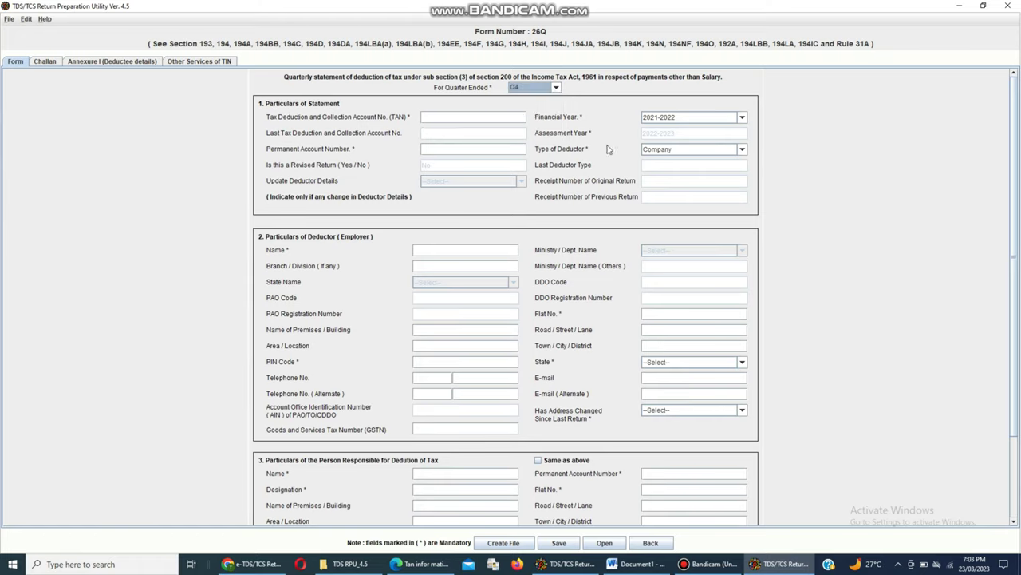
Try to save the return form and dismiss the resulting message
scroll(590, 147, "down", 3)
scroll(590, 148, "down", 1)
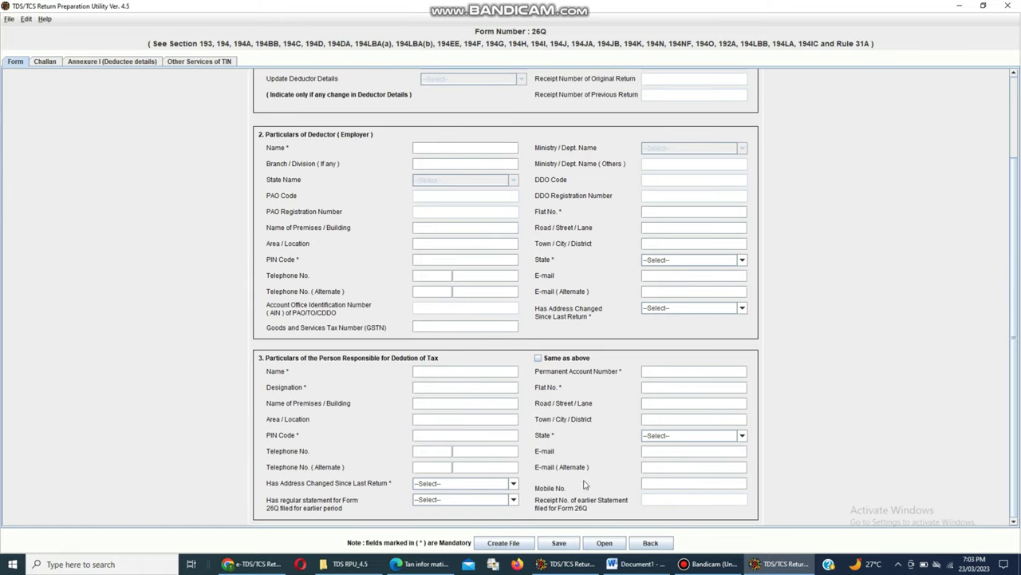
left_click(563, 545)
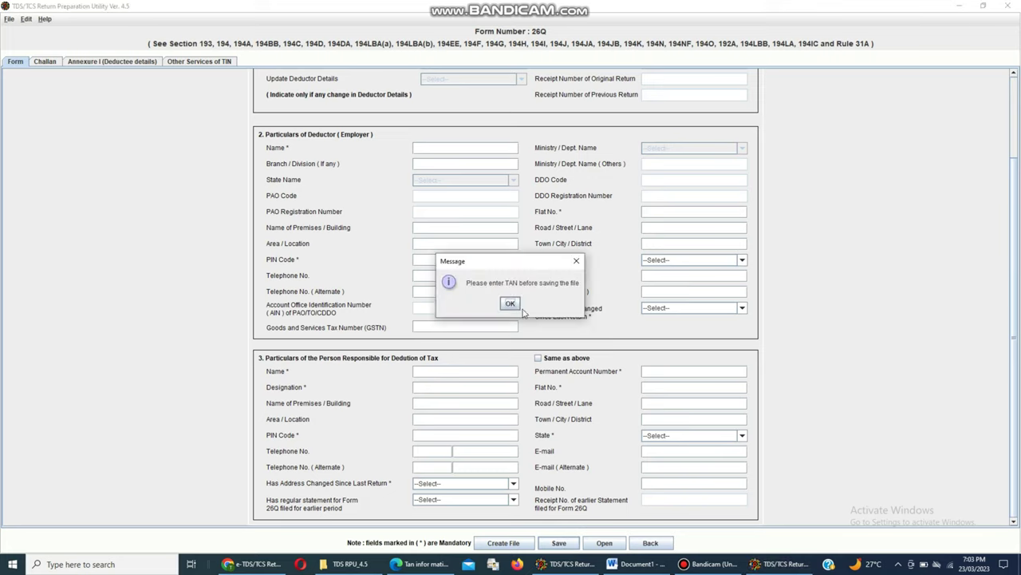
left_click(576, 261)
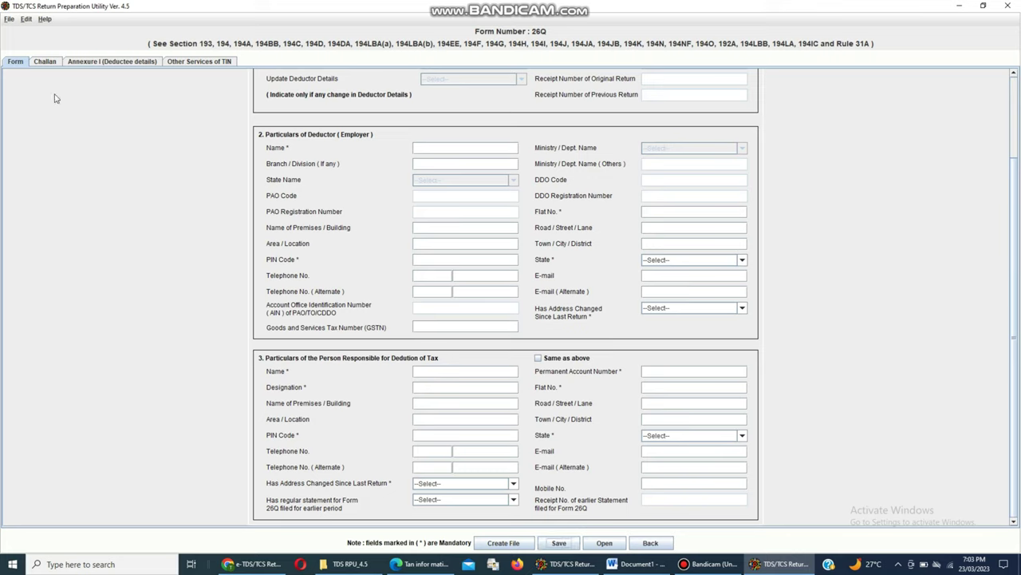
Open the Challan sheet and add 10 rows to it
left_click(46, 63)
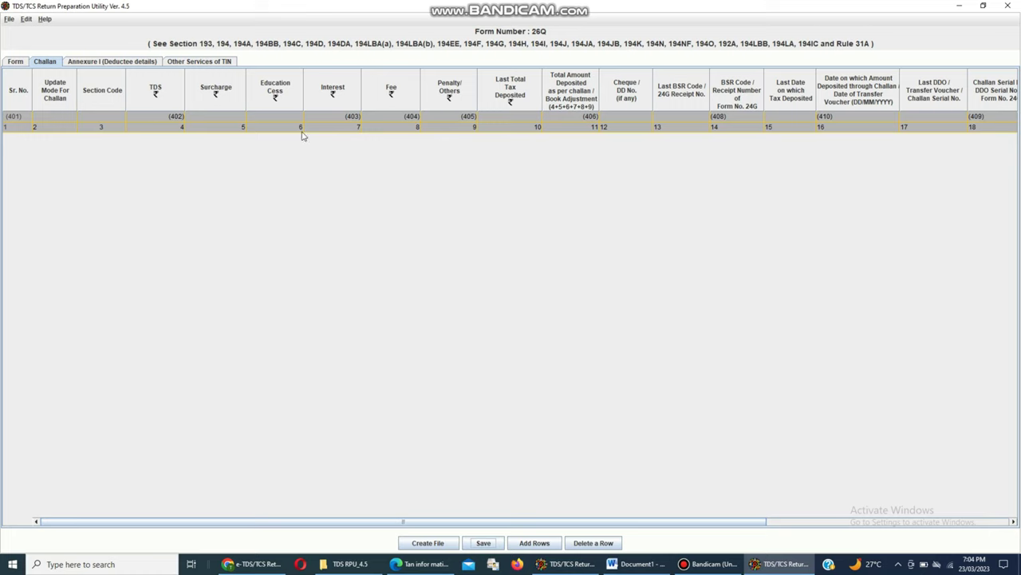
left_click(545, 545)
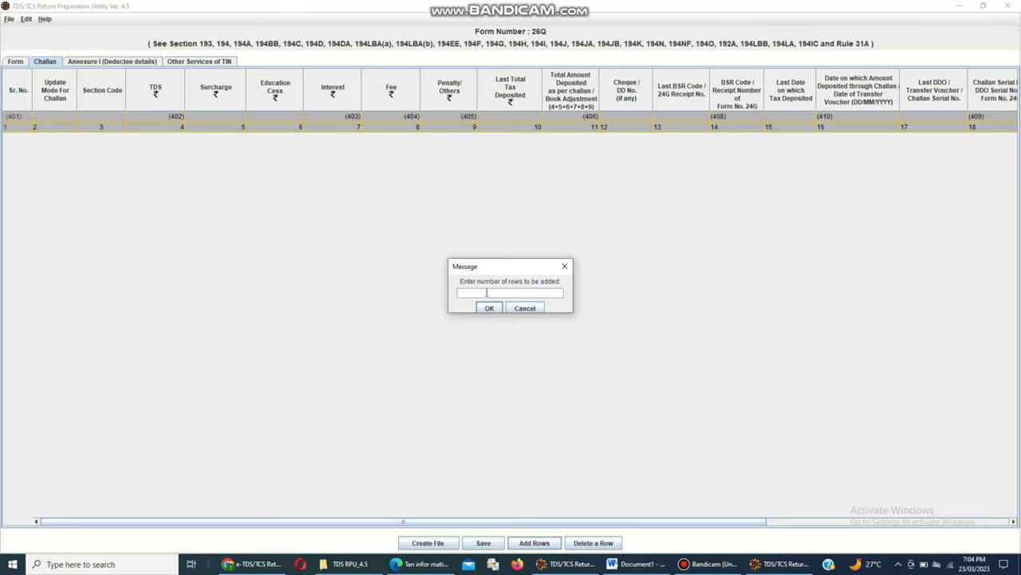
type("10")
left_click(487, 308)
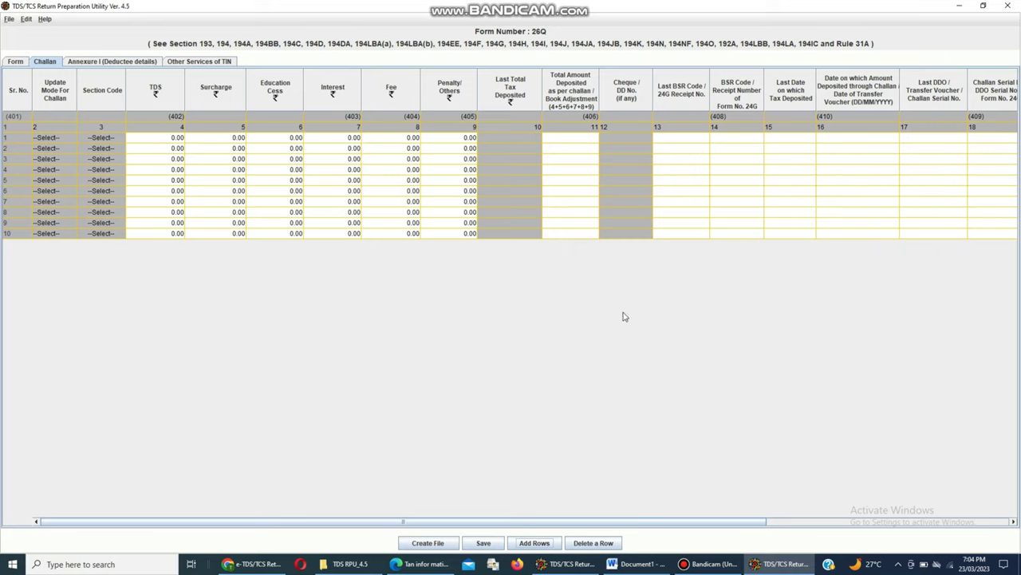
Go through the first challan row's amount cells, from TDS, surcharge and cess to total amount deposited
left_click(162, 140)
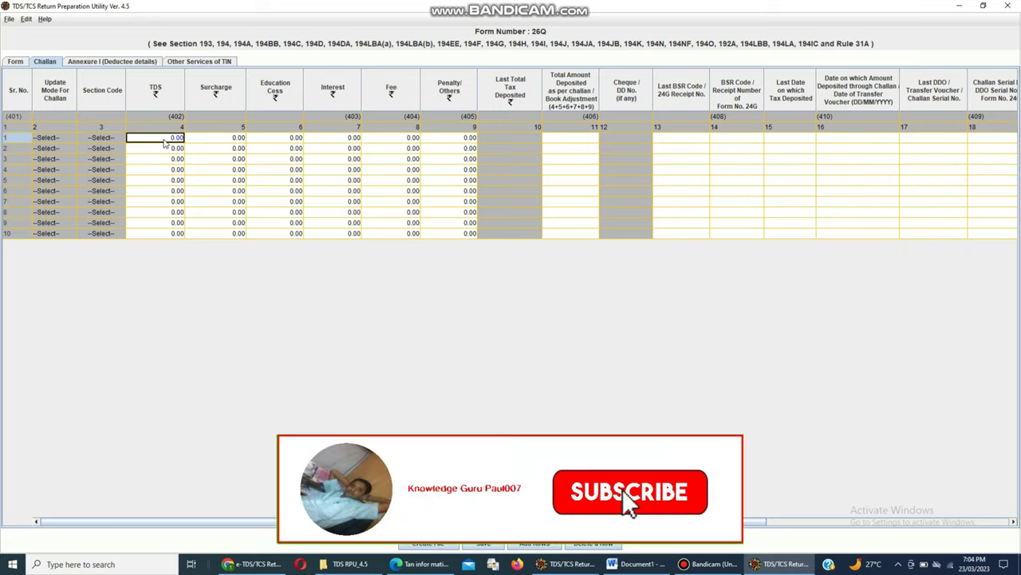
left_click(203, 141)
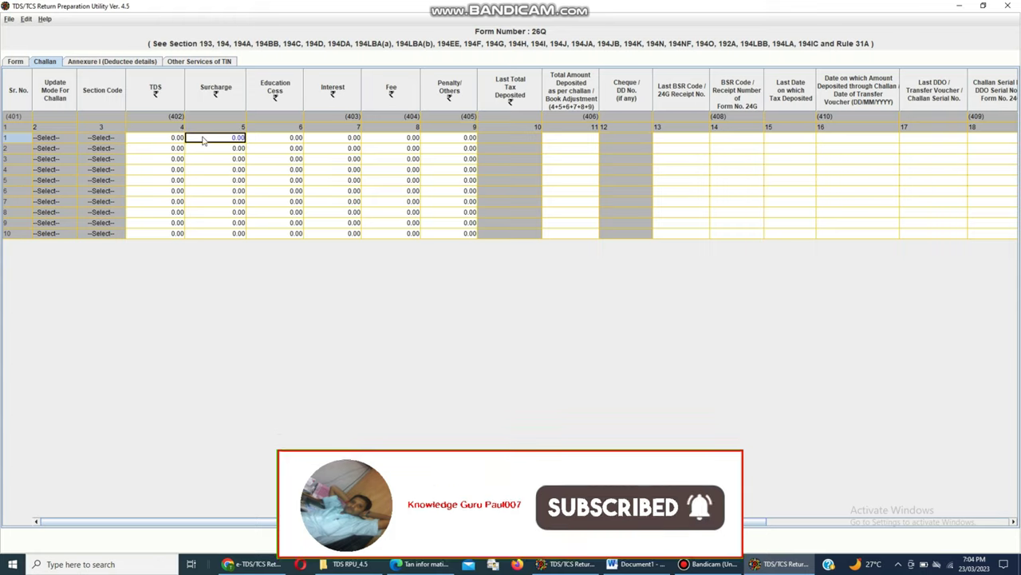
left_click(255, 140)
left_click(322, 141)
left_click(389, 140)
left_click(461, 141)
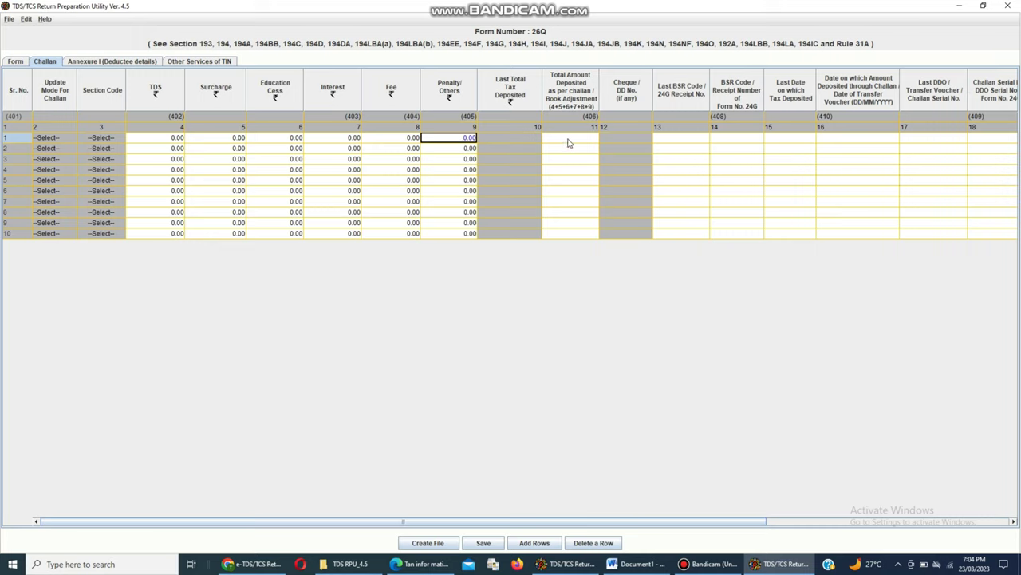
left_click(569, 141)
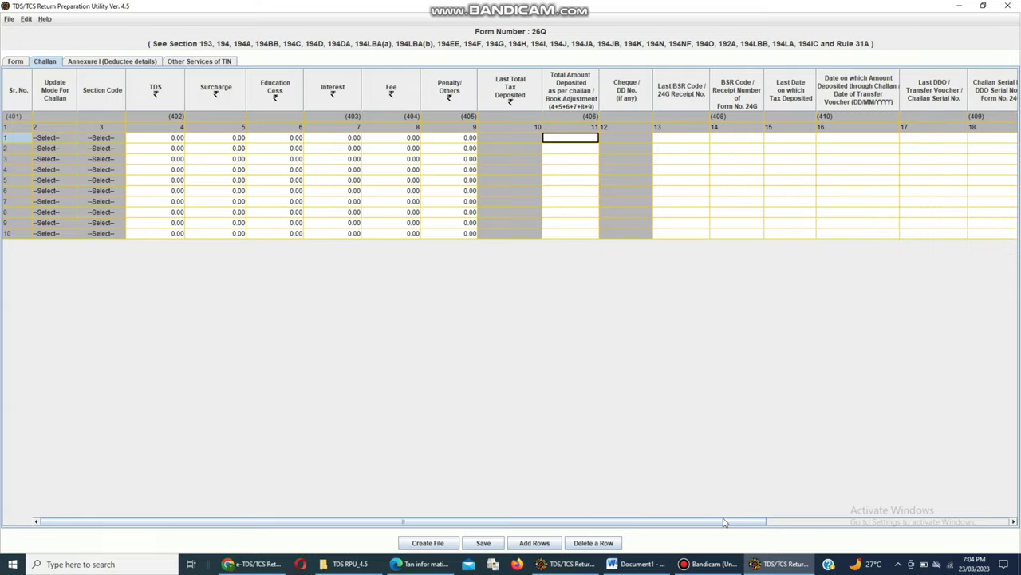
Examine the remaining challan columns, including BSR code, deposit date, challan serial number, book adjustment mode and minor head
left_click_drag(726, 522, 934, 522)
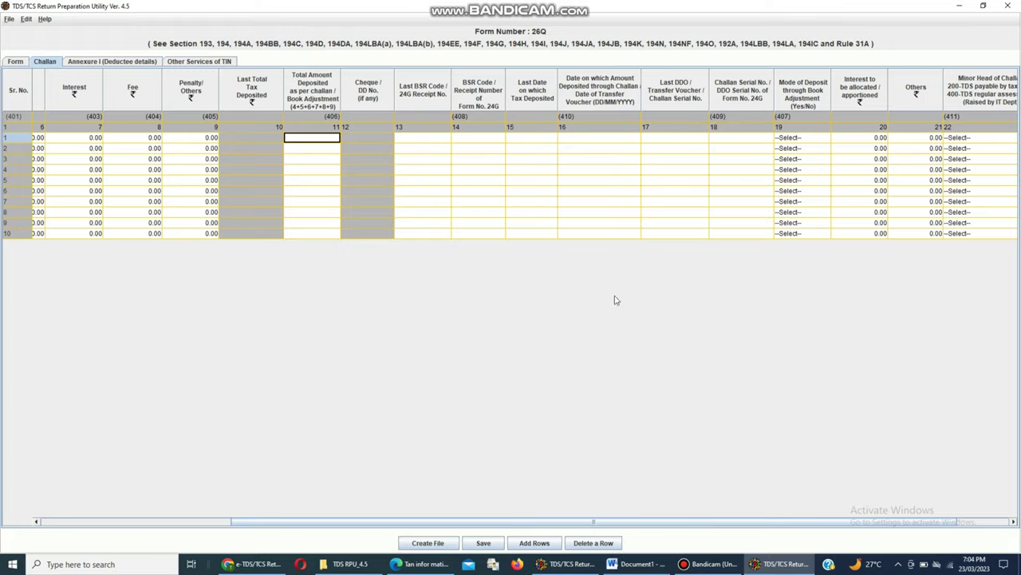
scroll(665, 525, "right", 2)
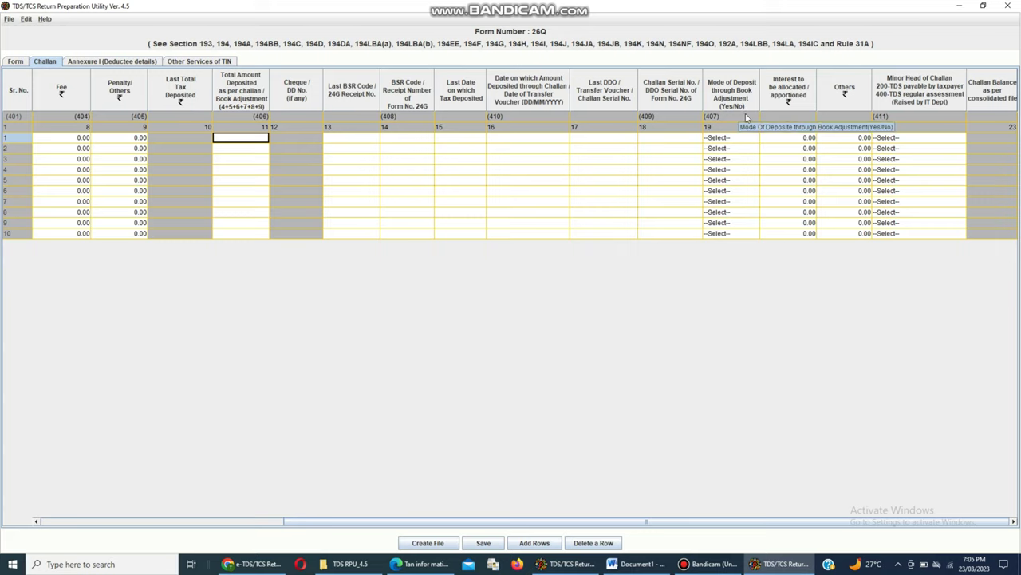
left_click(744, 141)
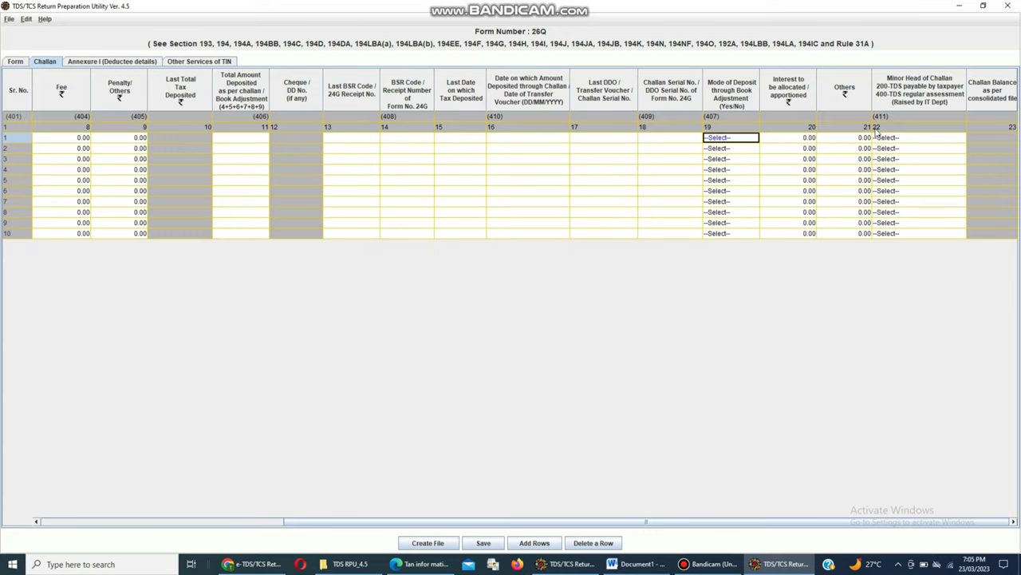
key("Tab")
key("Tab")
key("Tab")
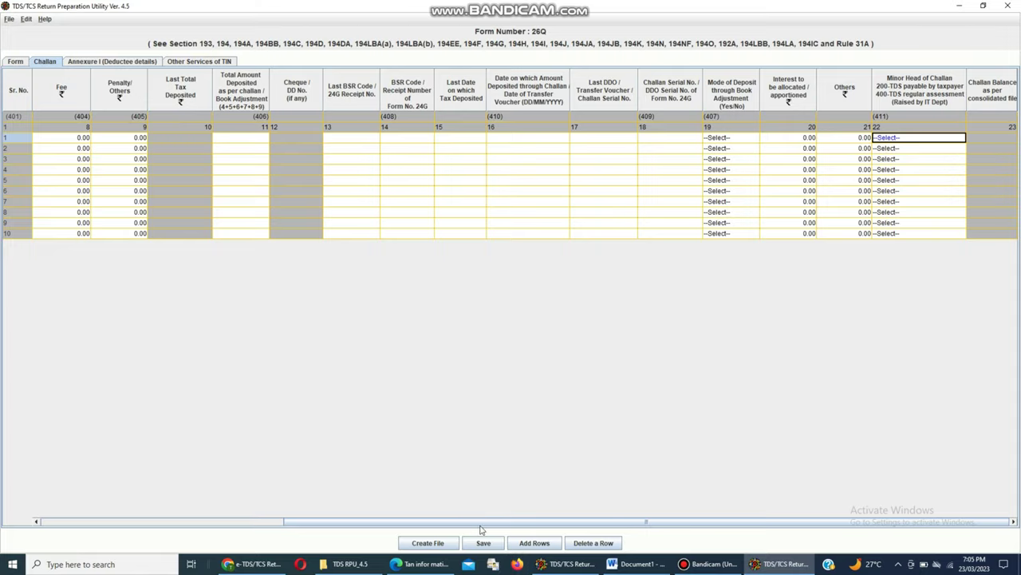
mouse_move(479, 522)
left_mouse_down()
mouse_move(375, 522)
mouse_move(479, 522)
left_mouse_up()
left_click(731, 139)
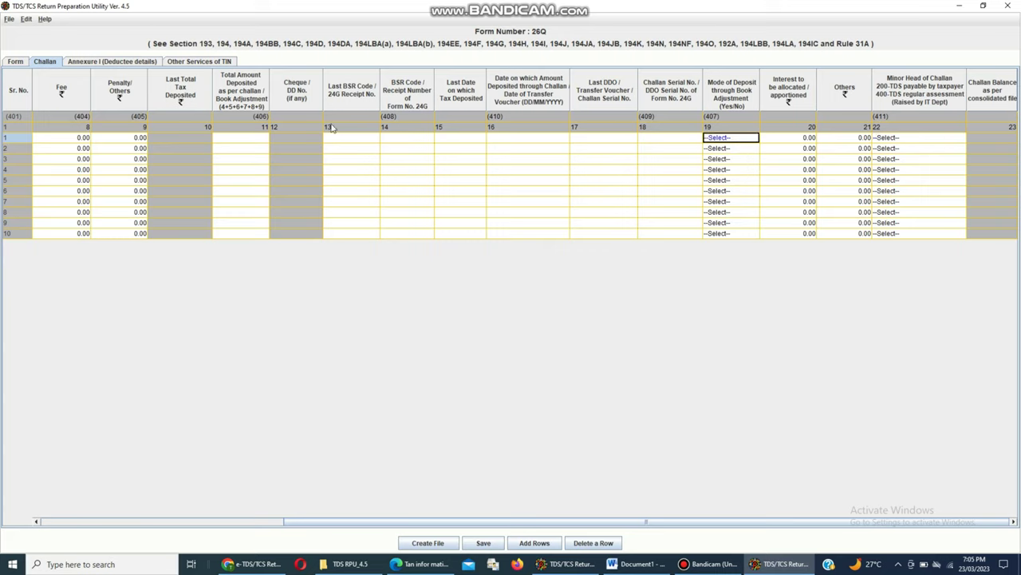
Enter a TDS amount of 500 in each of the ten challan rows
left_click_drag(763, 526, 515, 525)
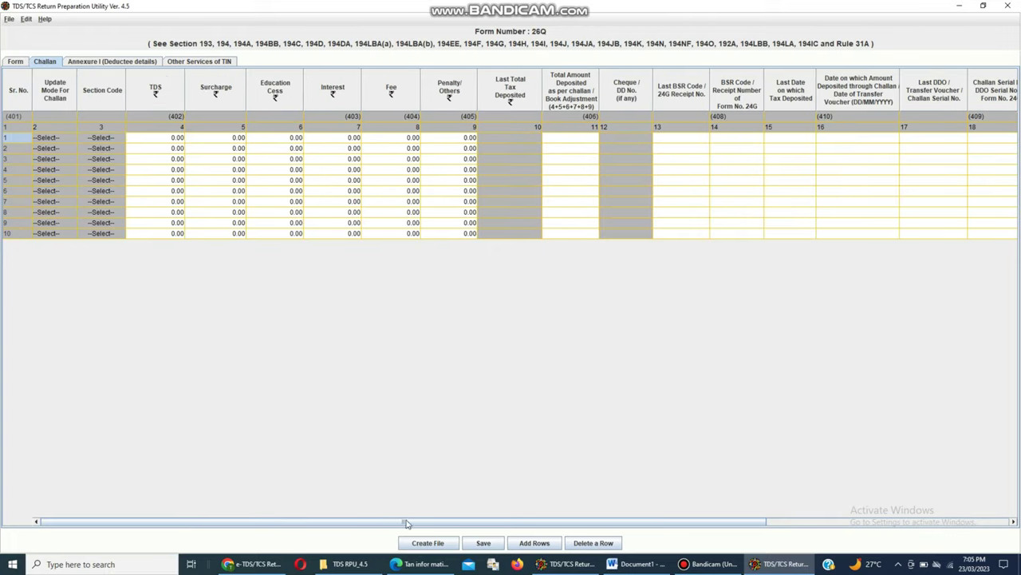
left_click(162, 142)
type("500")
key("Return")
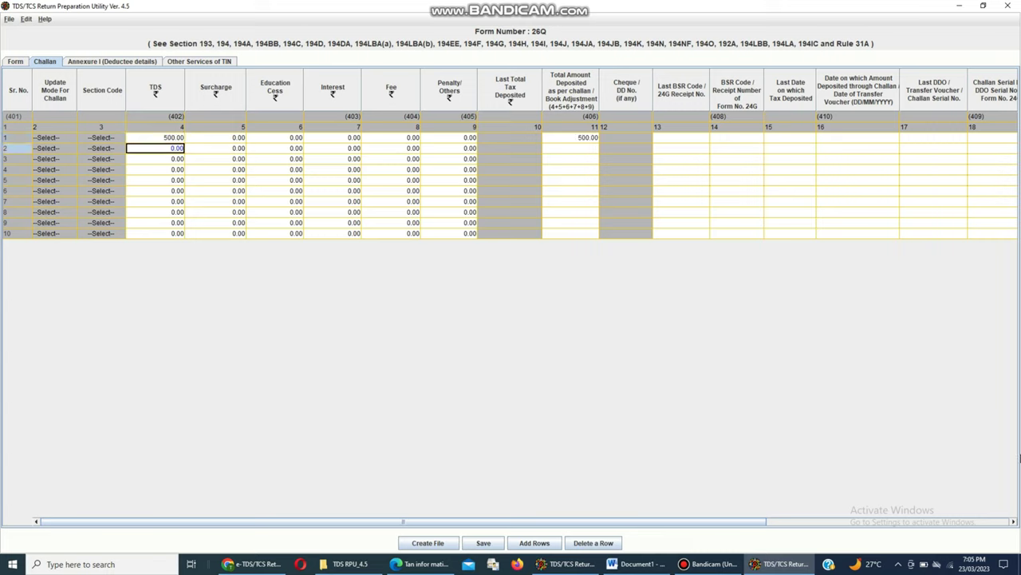
type("500")
key("Return")
type("500")
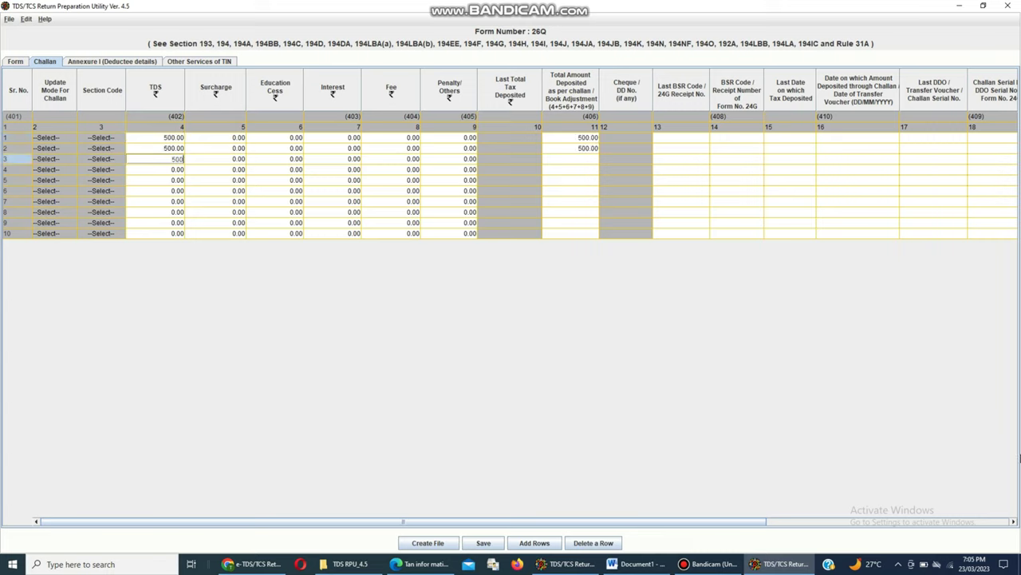
key("Return")
type("500")
key("Return")
type("5000")
key("BackSpace")
key("Return")
type("500")
key("Return")
type("500")
key("Return")
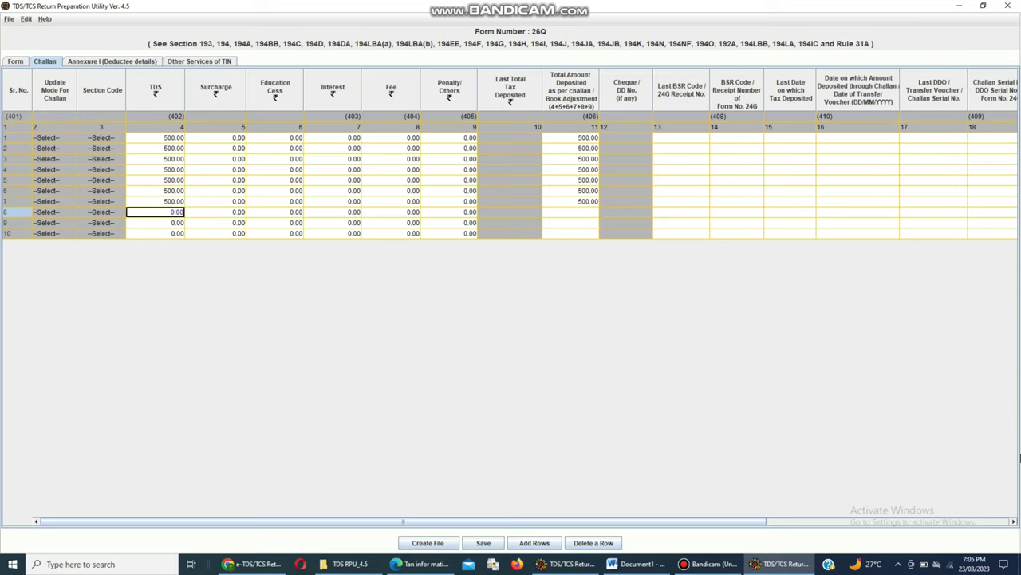
type("500")
key("Return")
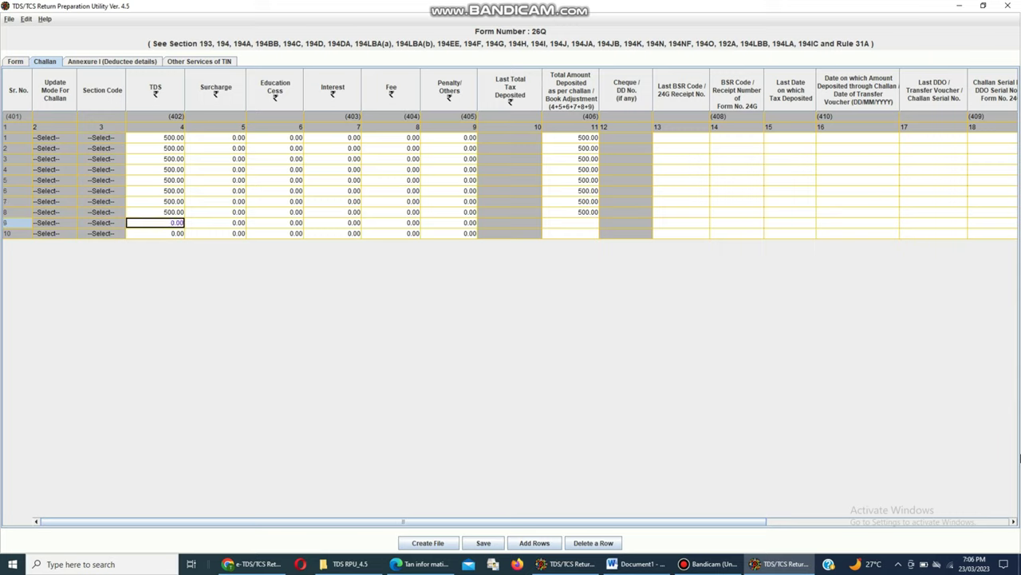
type("500")
key("Return")
type("500")
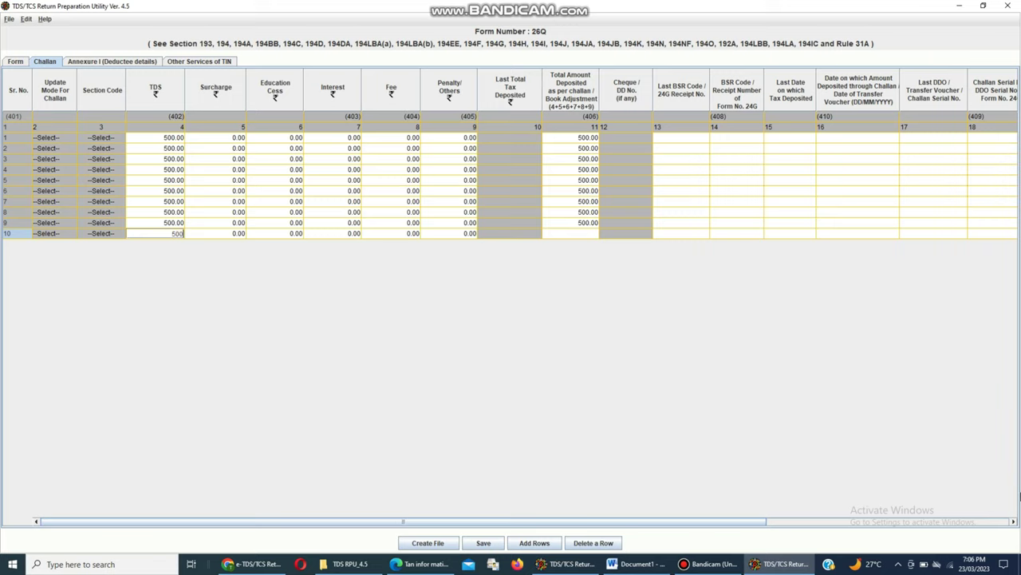
left_click(320, 226)
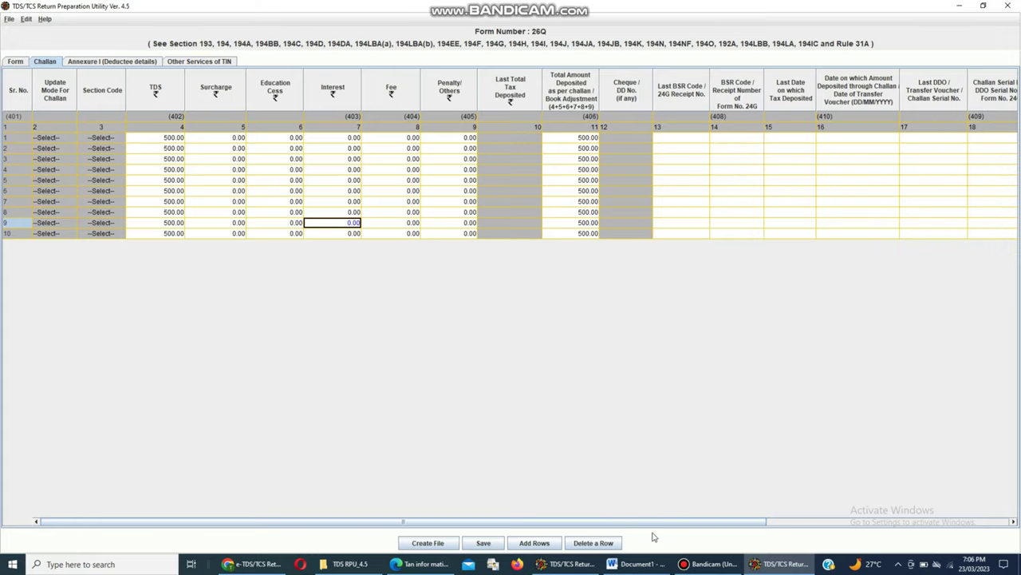
left_click_drag(652, 521, 850, 518)
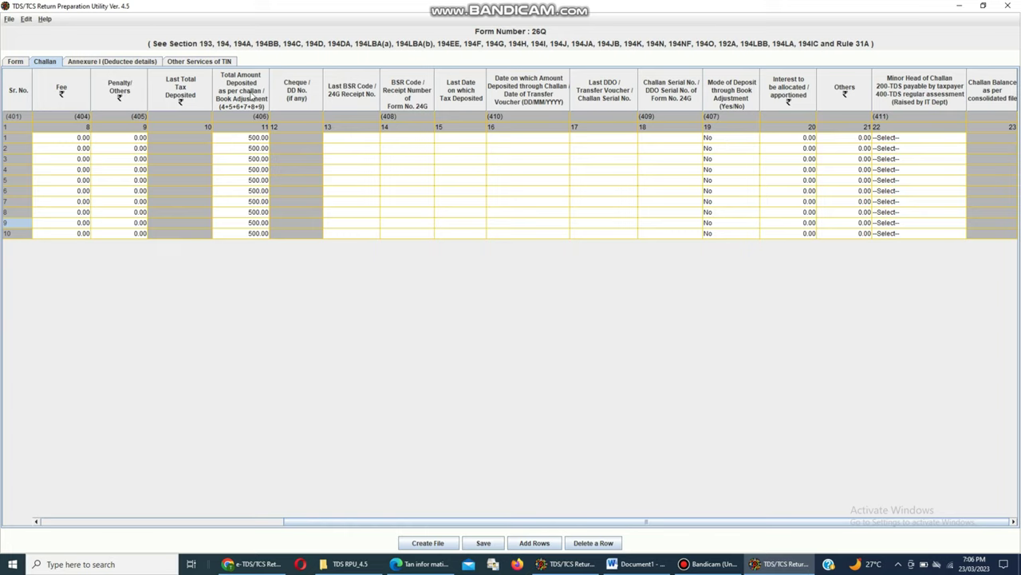
Set the minor head of the first challan row to 200 and try to save the return
left_click(890, 140)
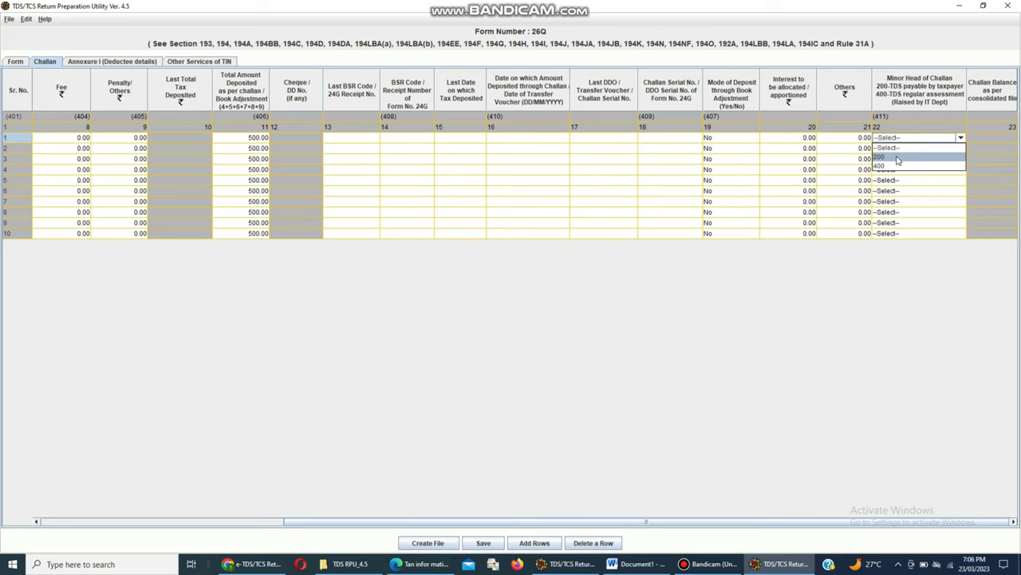
left_click(898, 158)
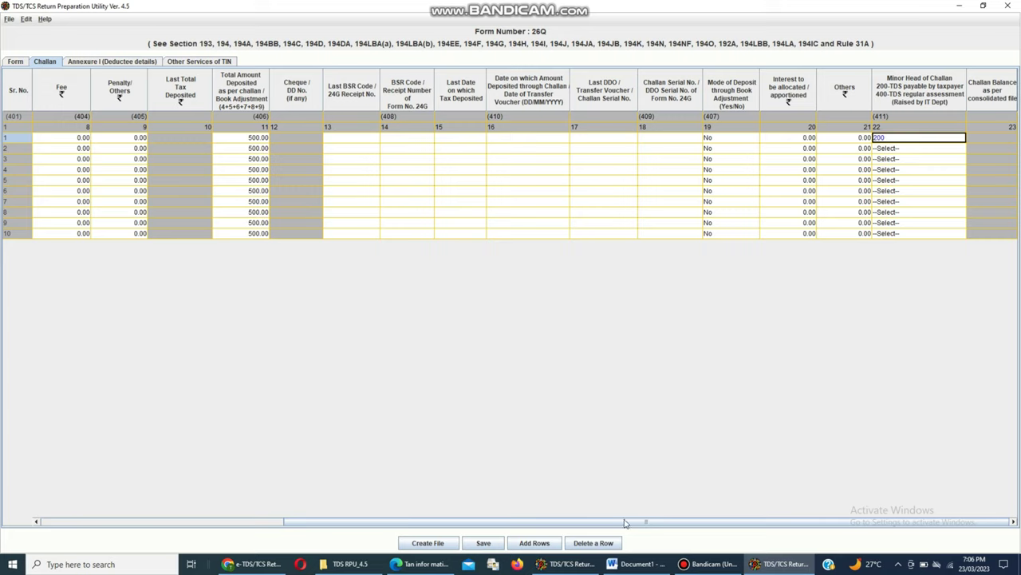
left_click(972, 140)
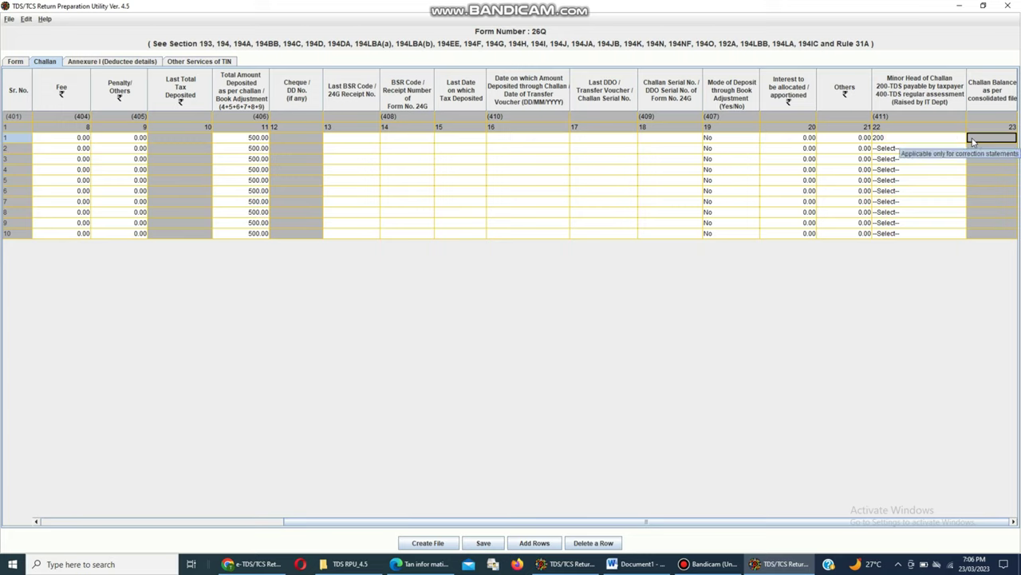
left_click(485, 545)
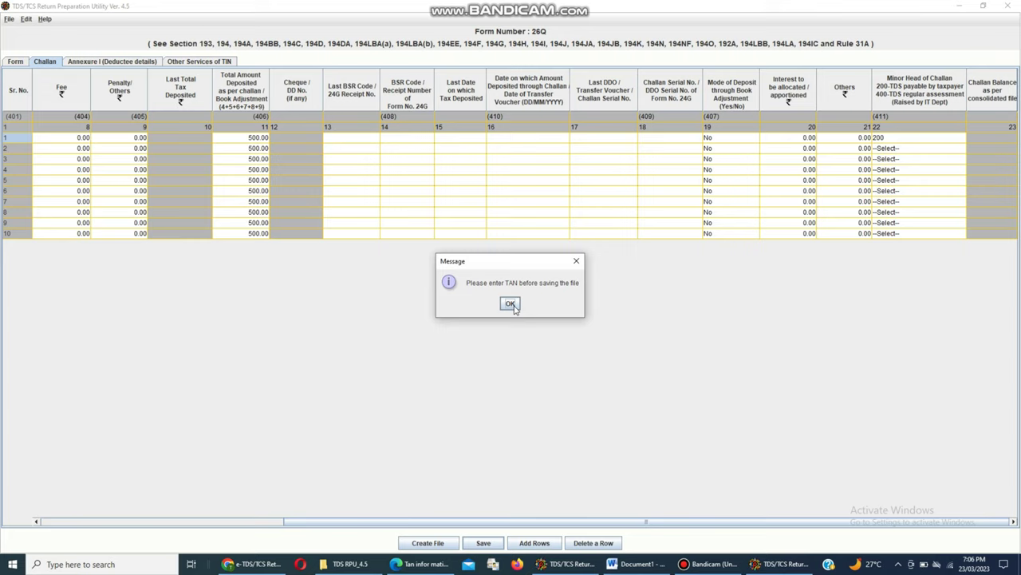
left_click(510, 304)
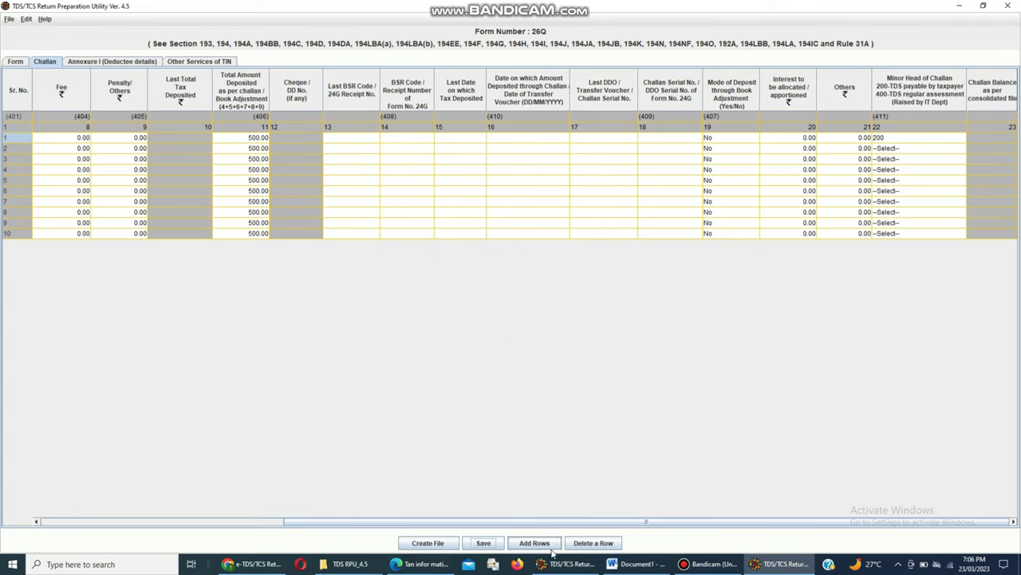
Open the Annexure I deductee details and try to insert rows without giving any record counts
left_click(83, 64)
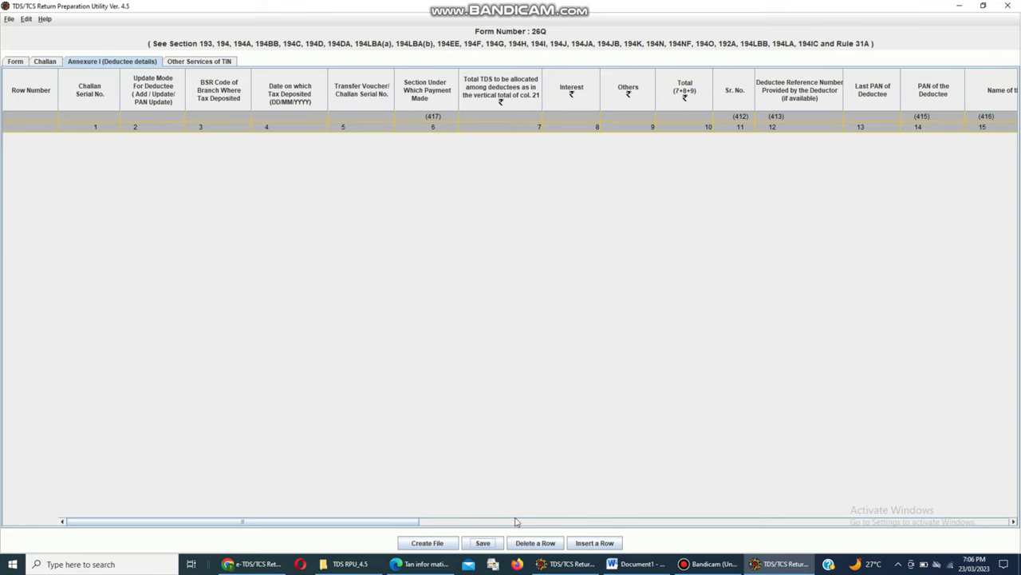
left_click(593, 543)
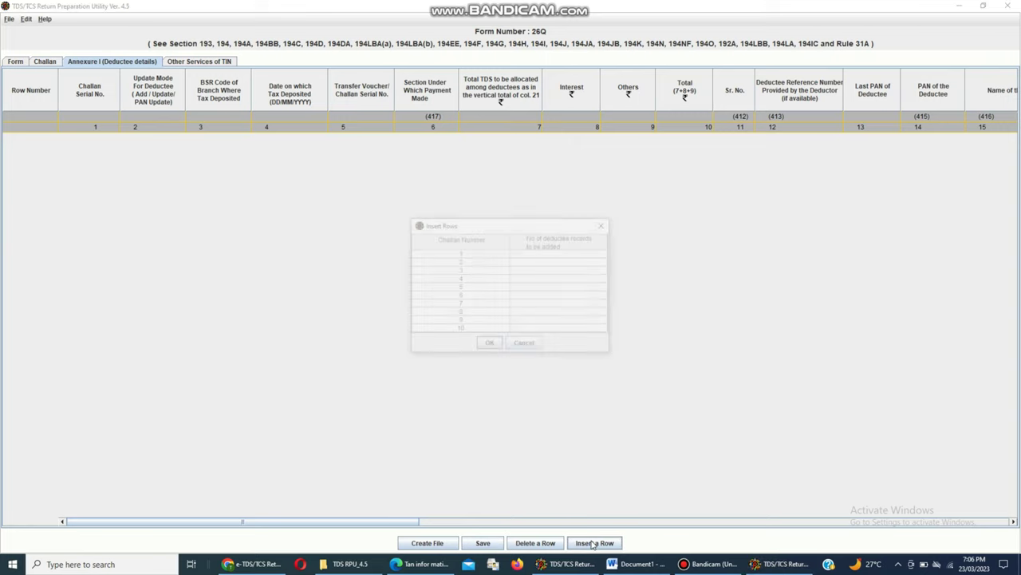
left_click(488, 343)
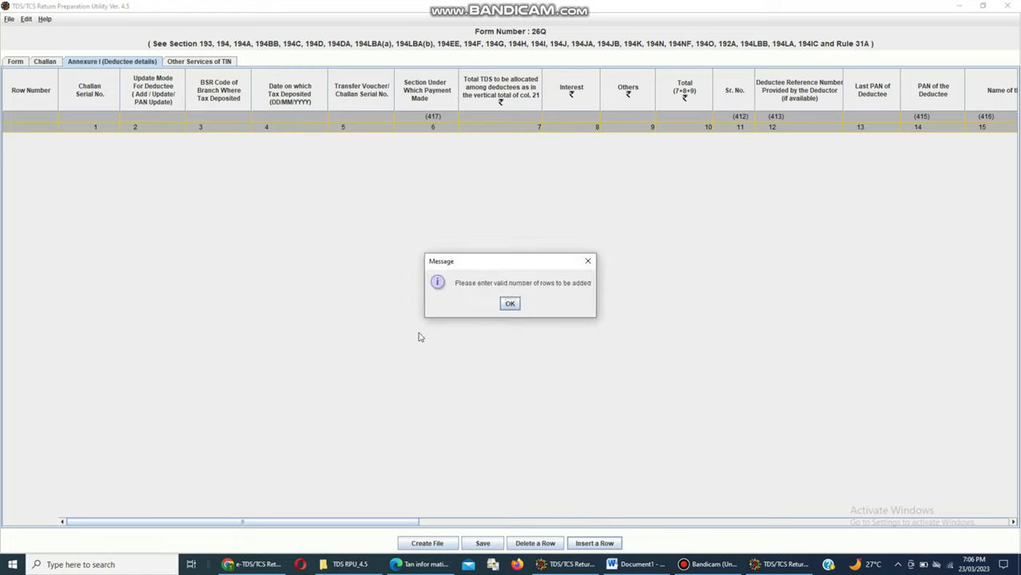
left_click(504, 308)
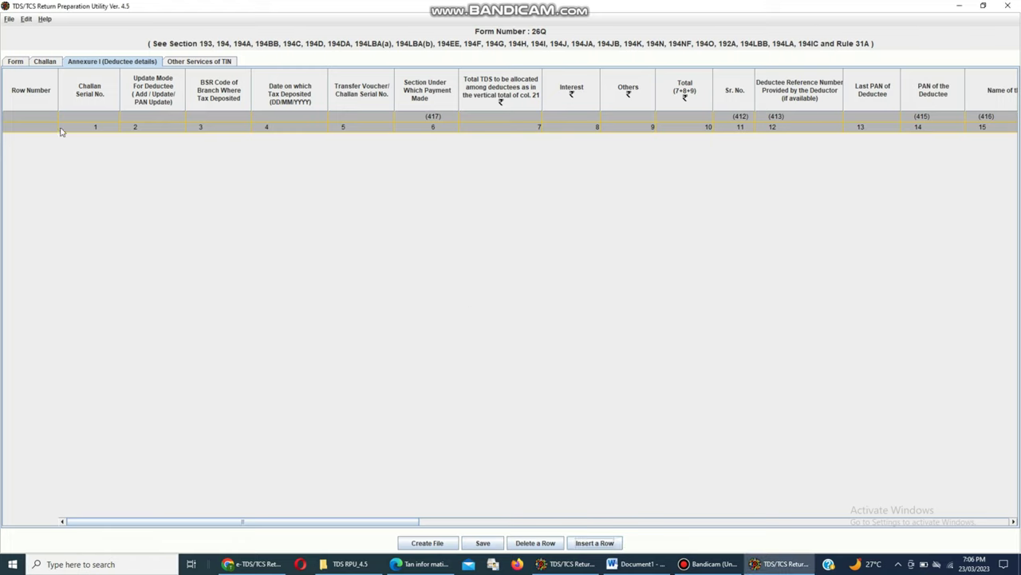
Insert deductee records for challans 1 through 10, giving each challan as many records as its own number, from 1 up to 10
left_click(594, 543)
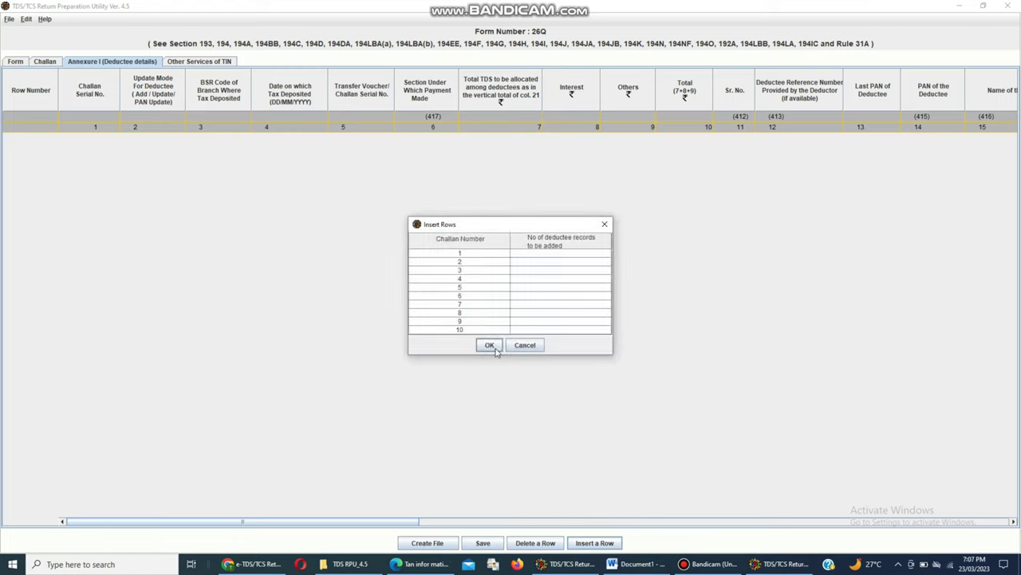
left_click(549, 258)
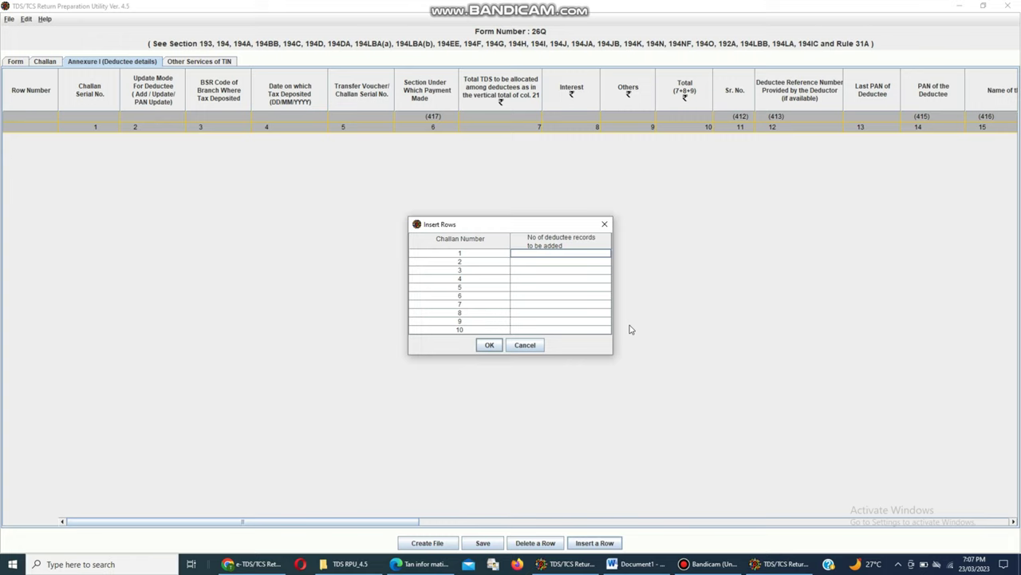
type("1")
key("Return")
type("2")
key("Return")
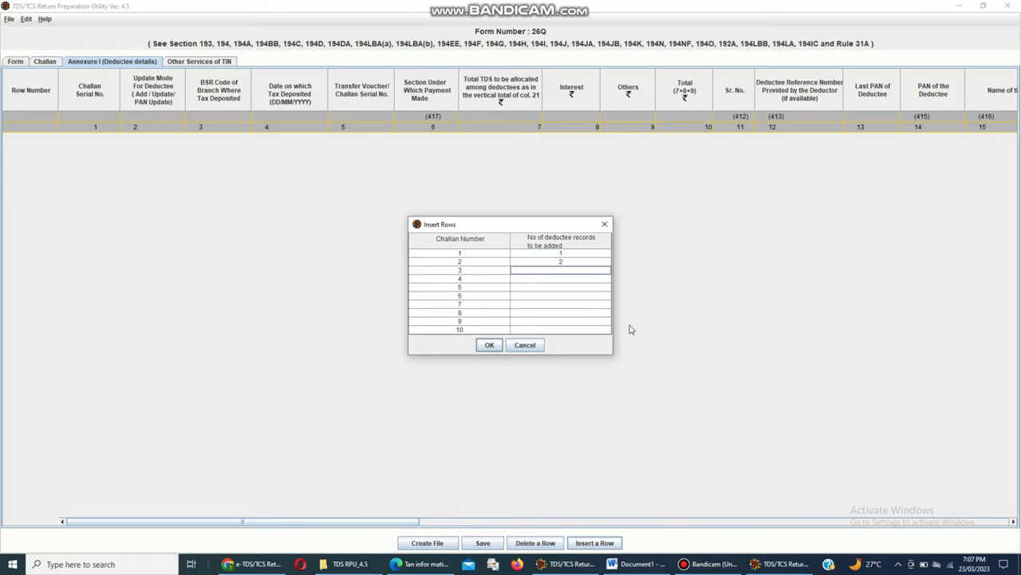
type("3")
key("Return")
type("4")
key("Return")
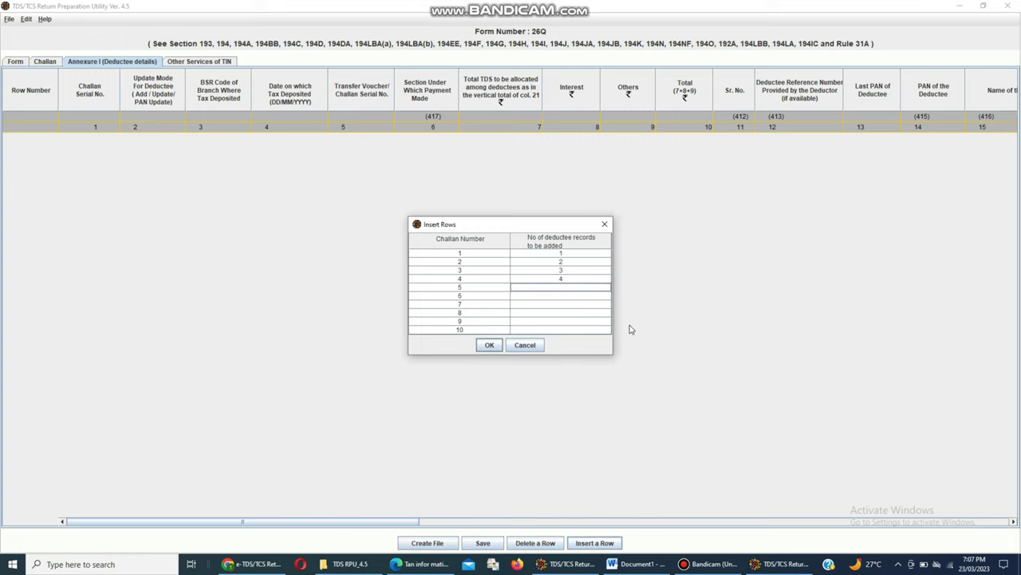
type("5")
key("Return")
type("6")
key("Return")
type("7")
key("Return")
type("8")
key("Return")
type("9")
key("Return")
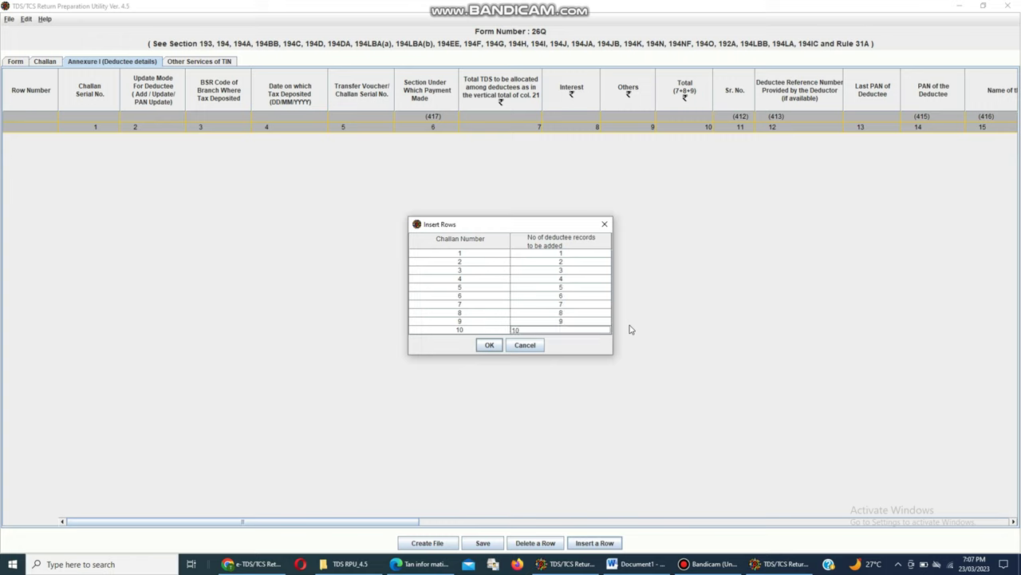
left_click(488, 345)
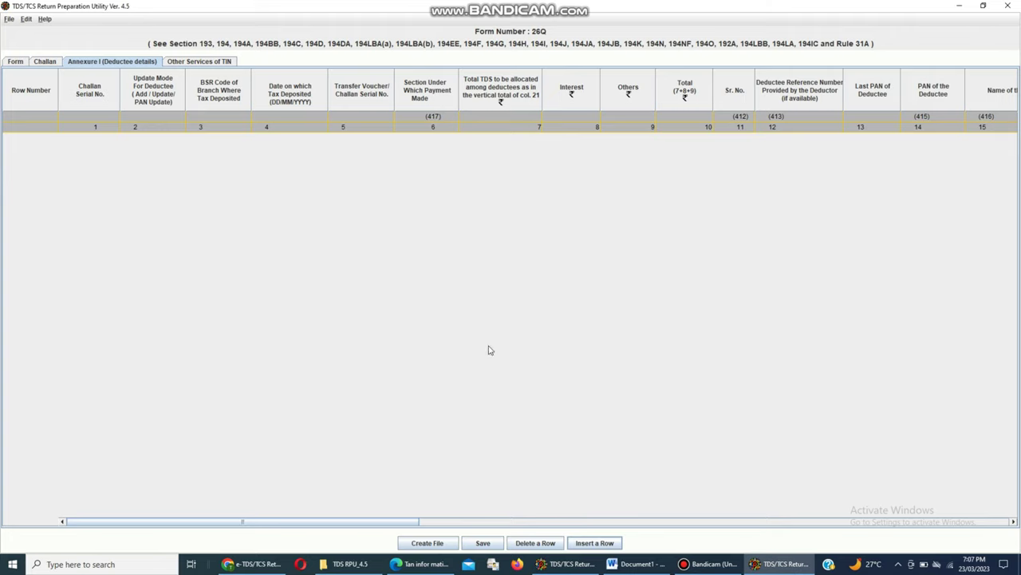
Examine the inserted deductee rows and the first row's cells from deductee name and payment date through education cess
scroll(516, 289, "down", 2)
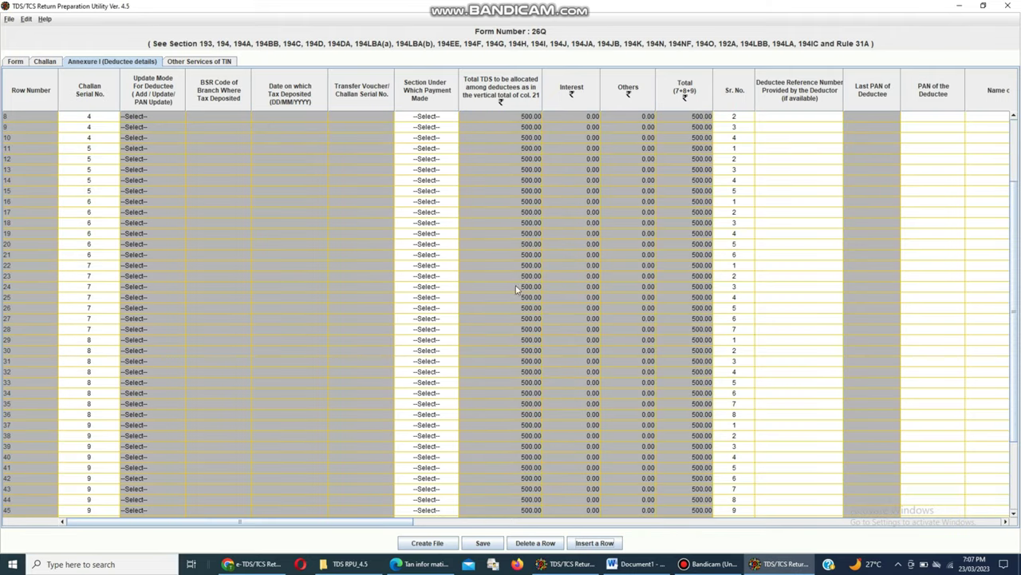
left_click(627, 522)
scroll(322, 469, "up", 3)
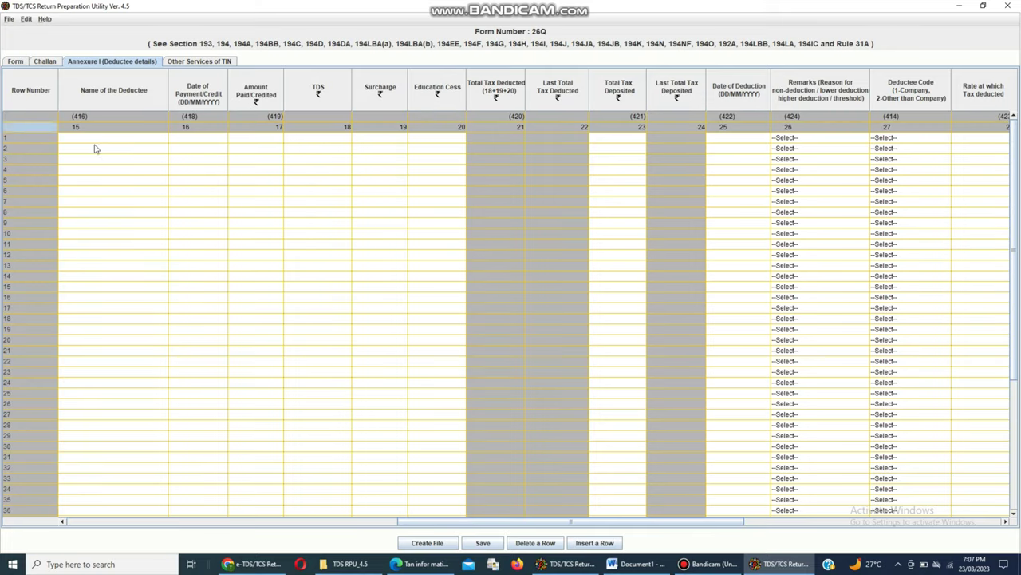
left_click(94, 148)
left_click(106, 137)
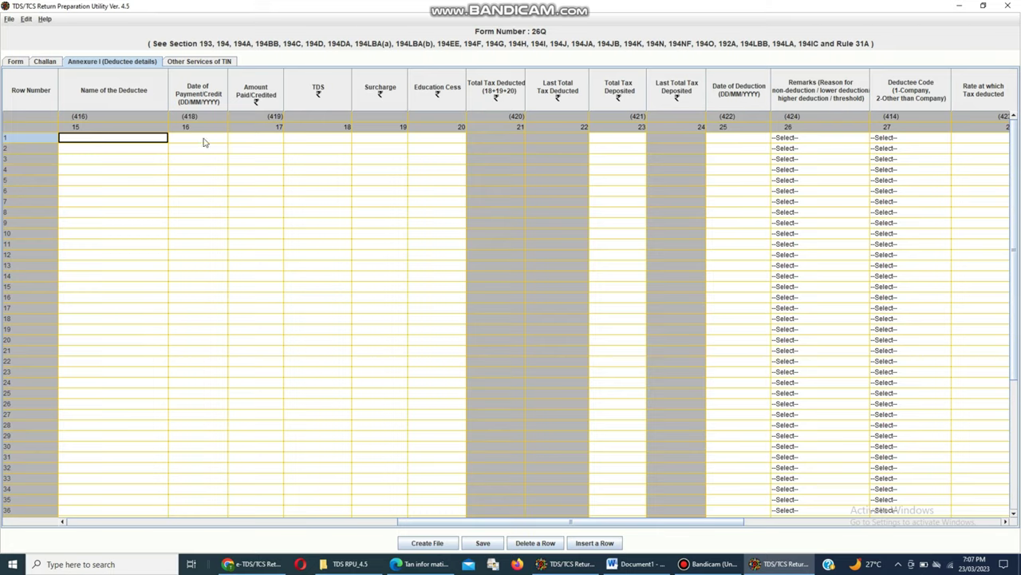
left_click(204, 141)
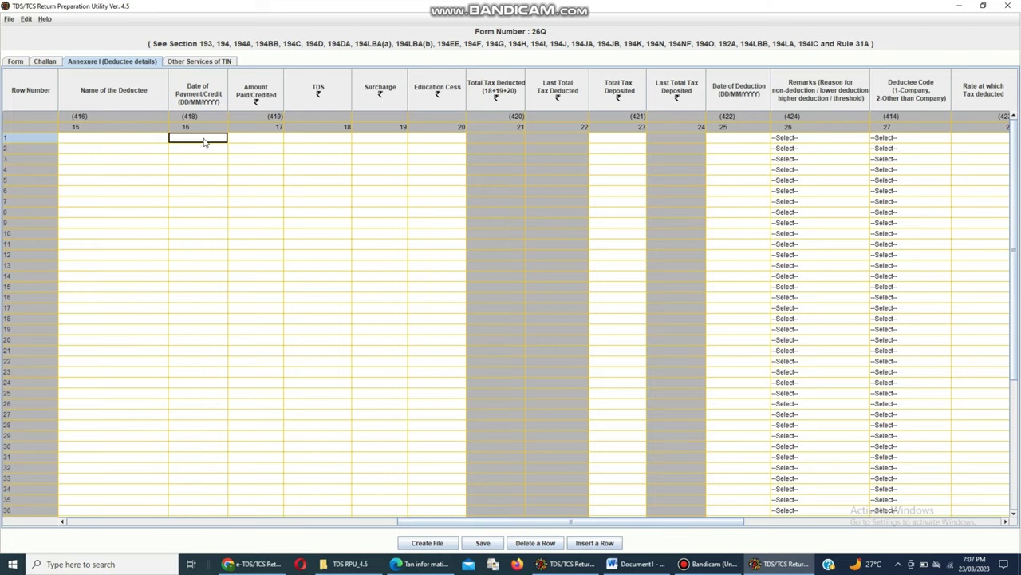
left_click(260, 139)
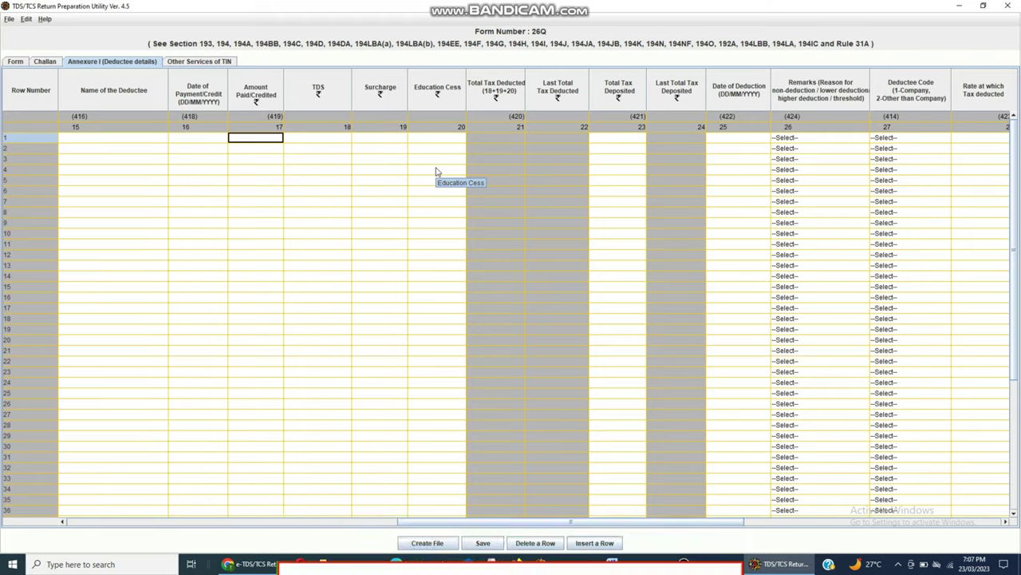
key("Tab")
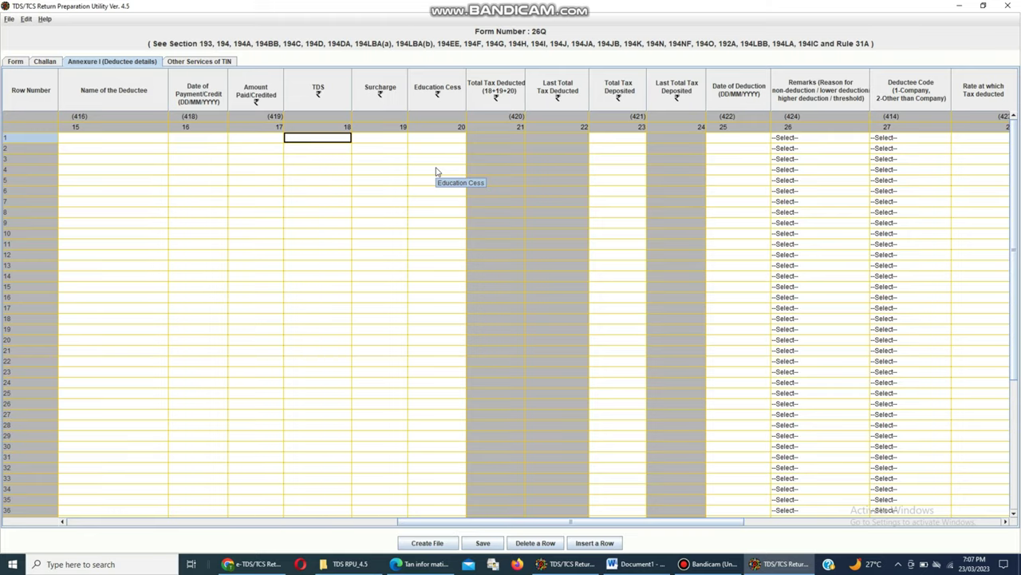
key("Tab")
key("Tab")
key("shift+Tab")
key("shift+Tab")
key("shift+Tab")
key("shift+Tab")
key("shift+Tab")
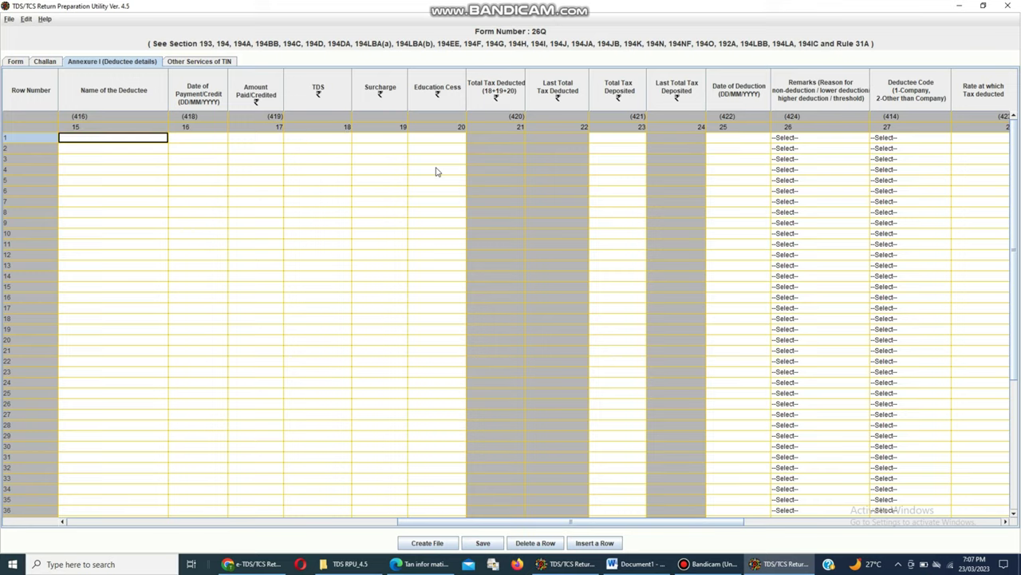
Fill the first deductee row with the name A, an amount paid of 5000 and TDS of 500
type("A")
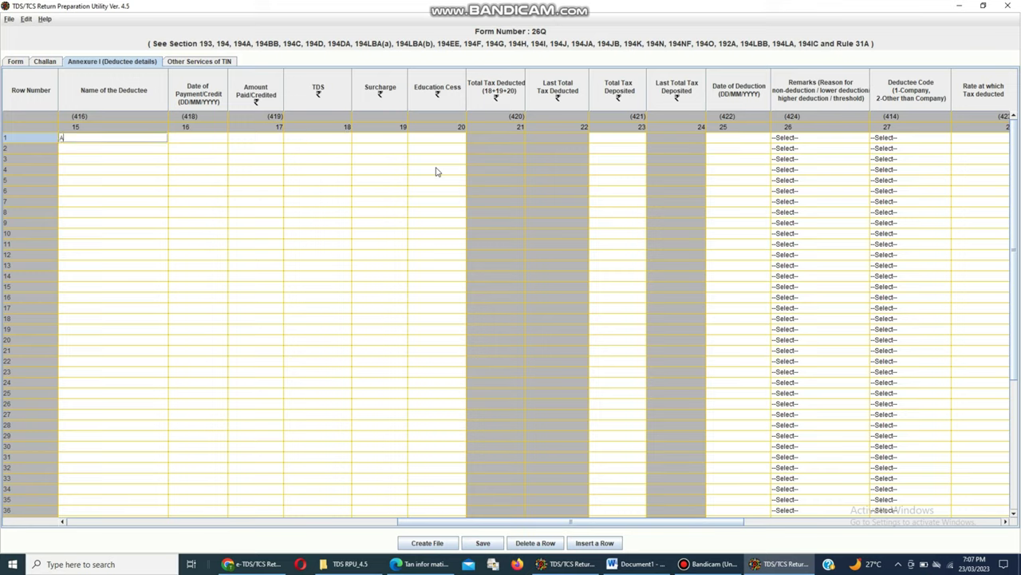
left_click(200, 137)
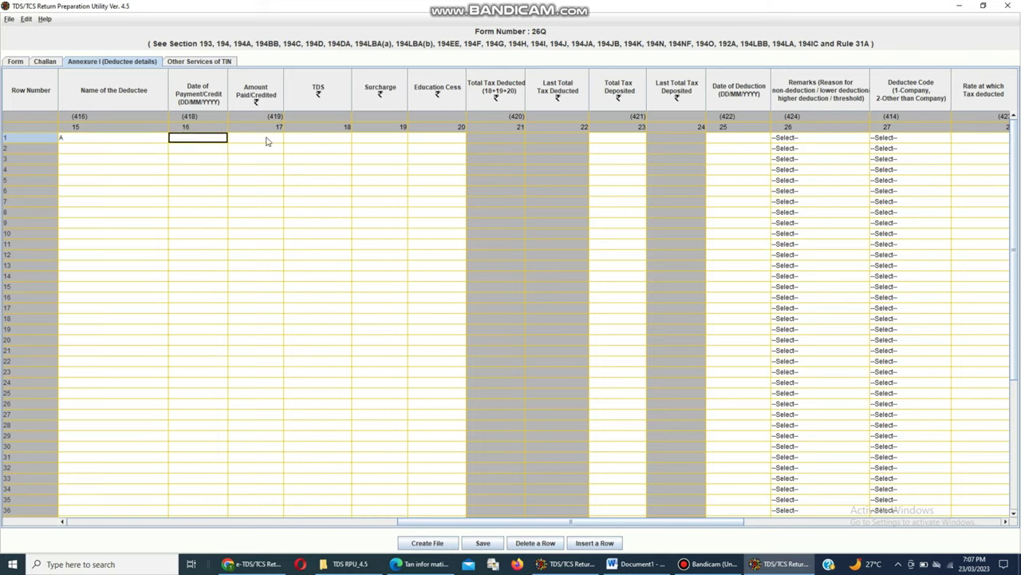
left_click(278, 140)
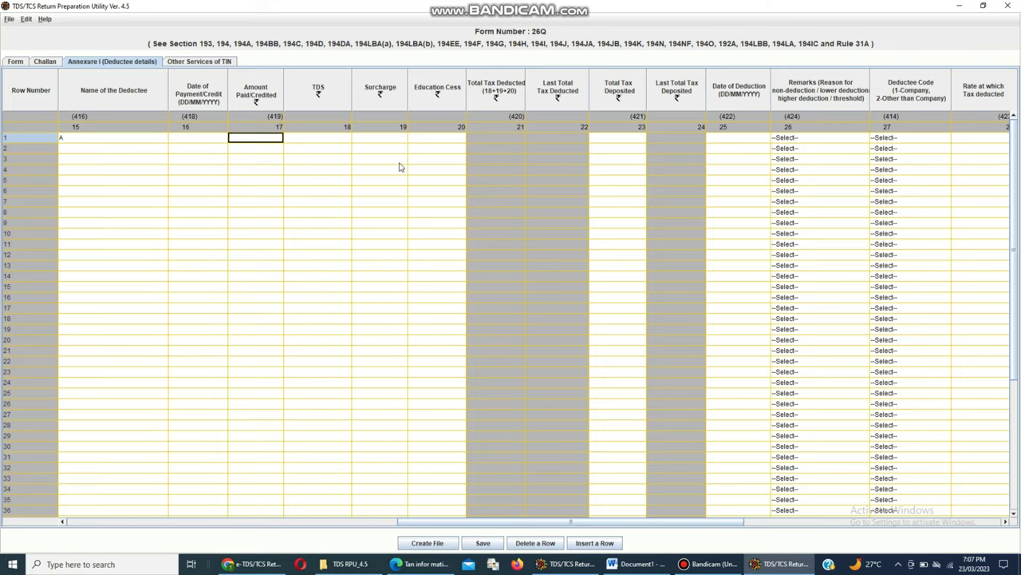
type("5000")
left_click(331, 140)
type("500")
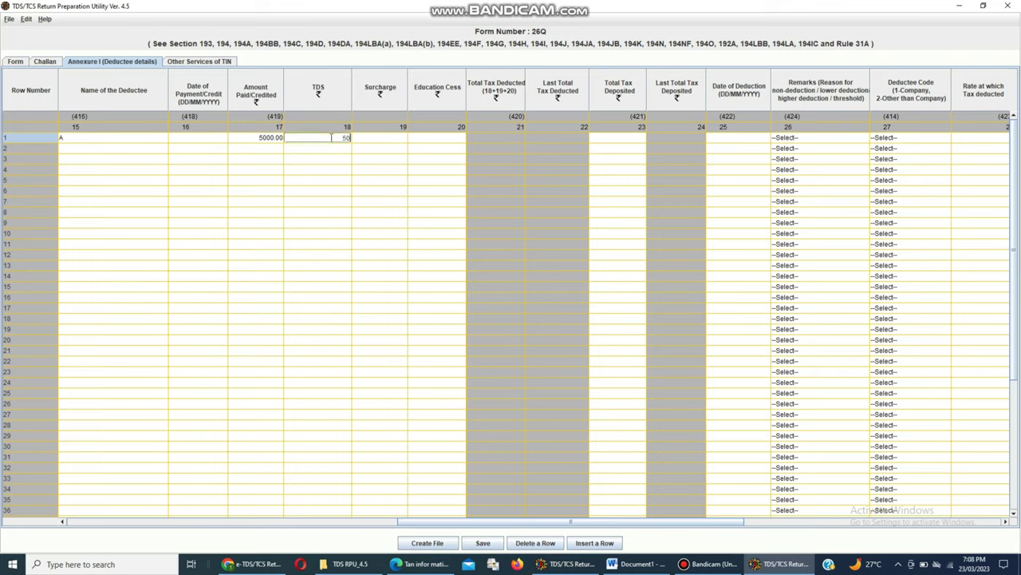
left_click(397, 141)
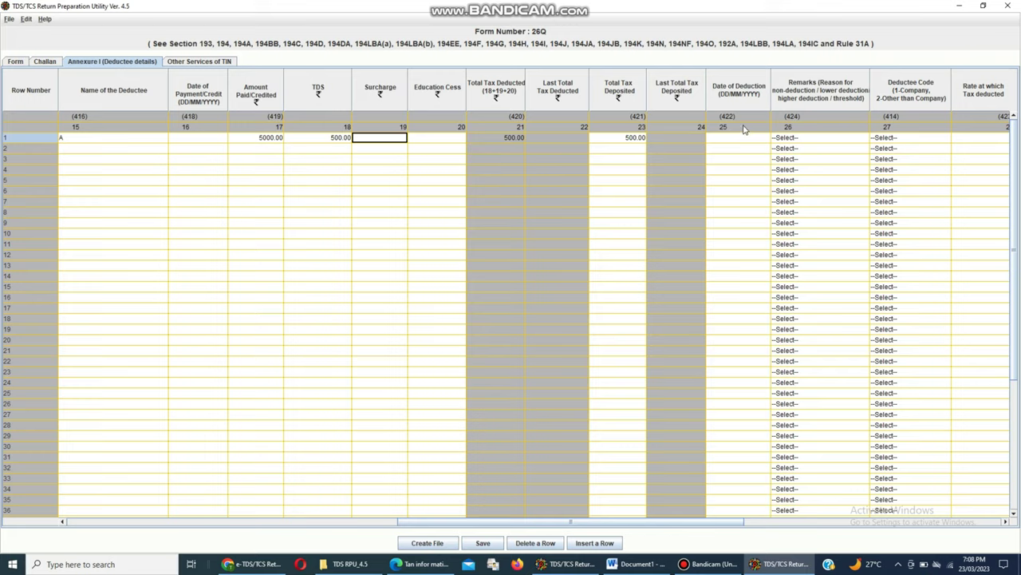
Check the first deductee row's remarks and date of deduction cells and set its education cess to 0
left_click(798, 141)
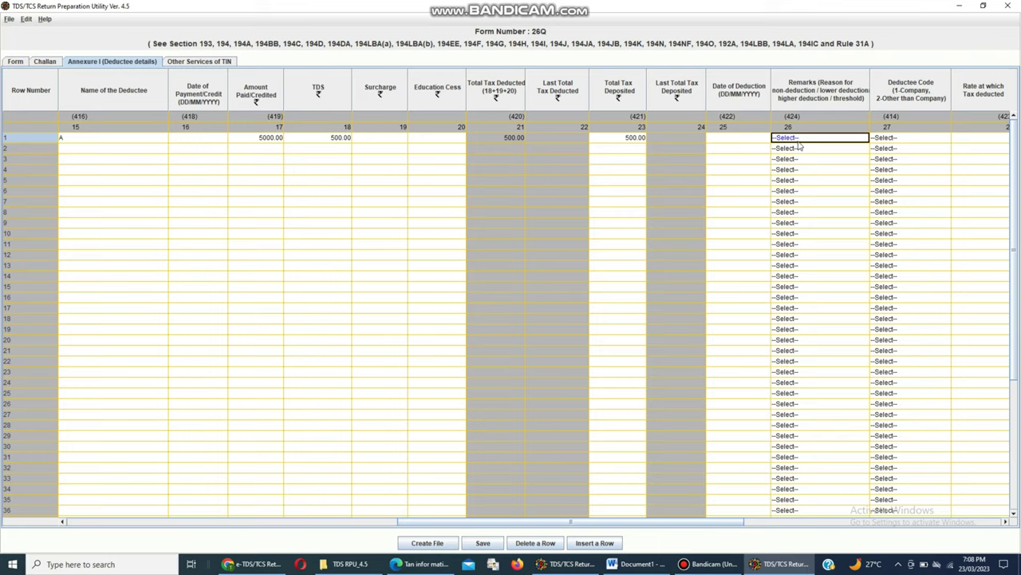
left_click(722, 140)
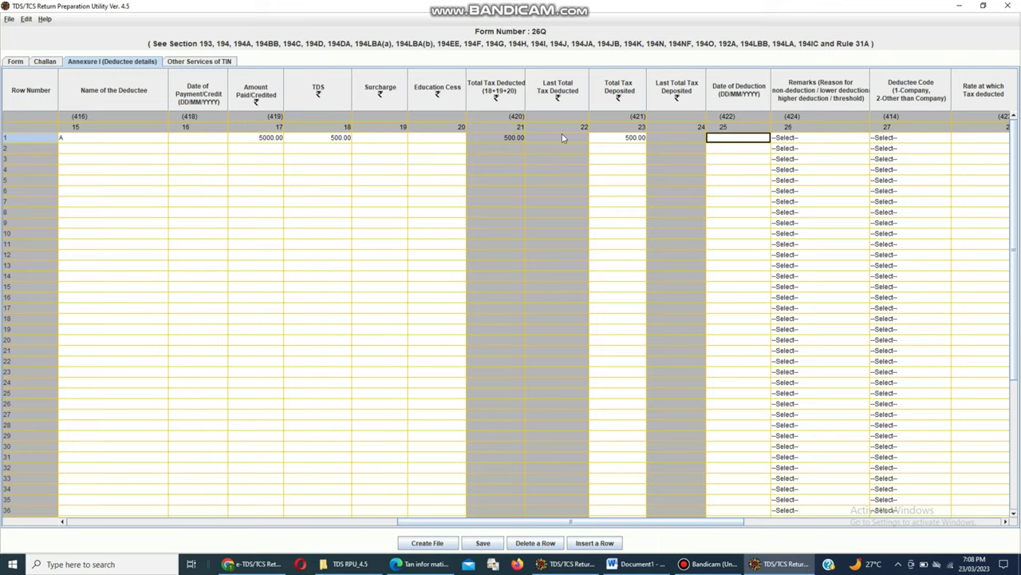
left_click(440, 141)
type("10")
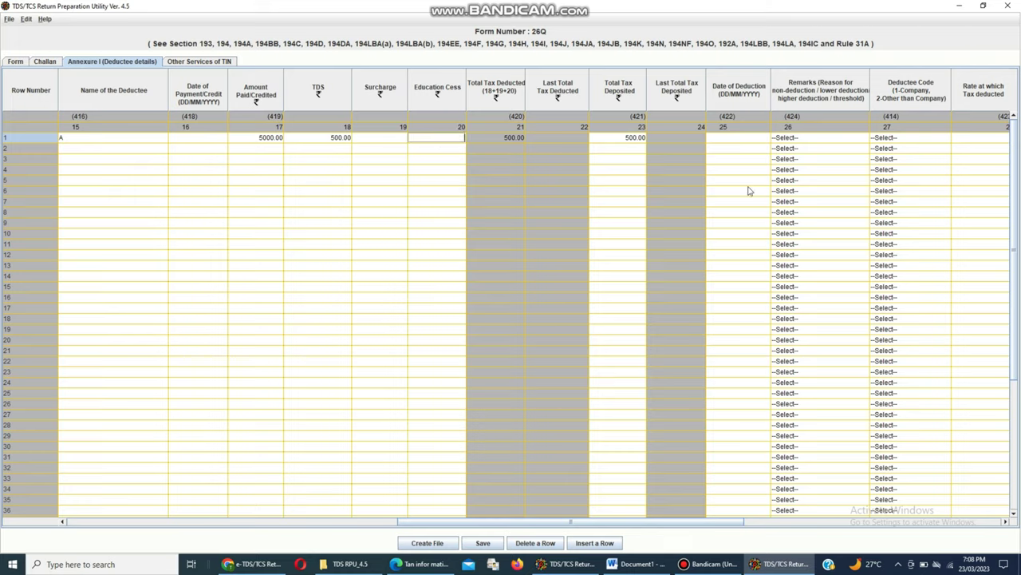
left_click(615, 139)
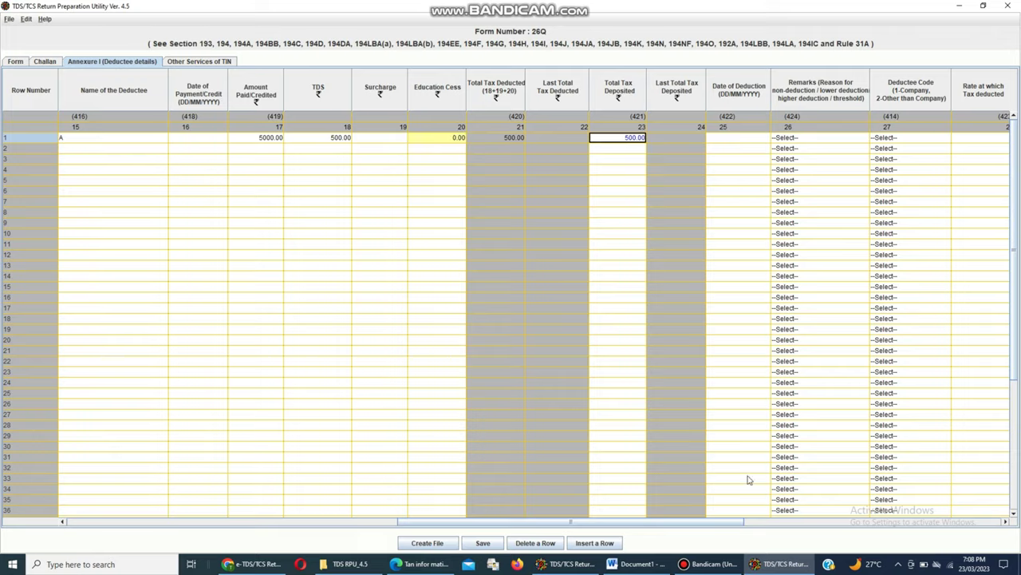
Set the rate at which tax is deducted to 10 in the first deductee row and go on to its certificate number cell
left_click_drag(655, 522, 770, 520)
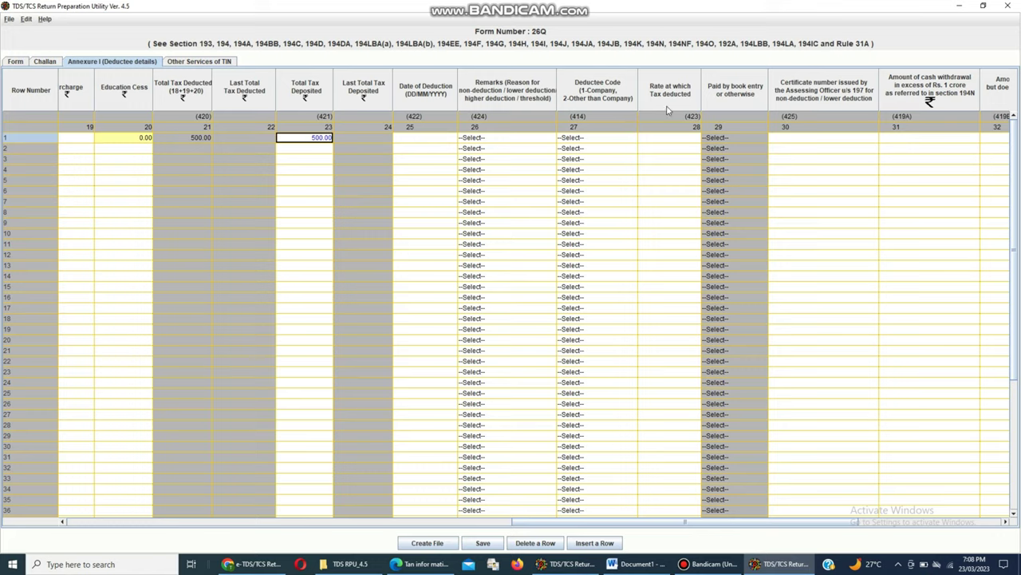
left_click(671, 138)
type("10")
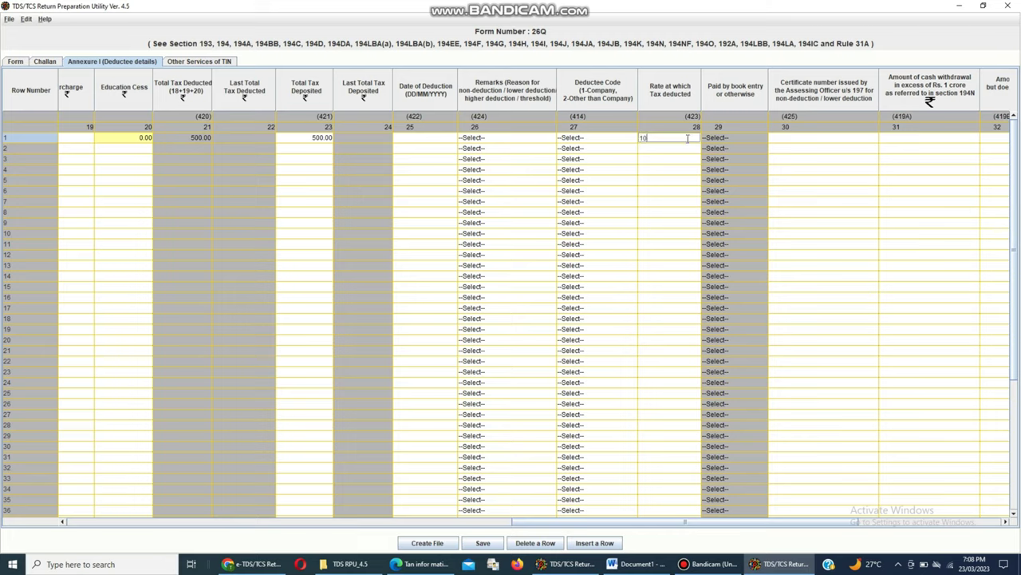
left_click(784, 141)
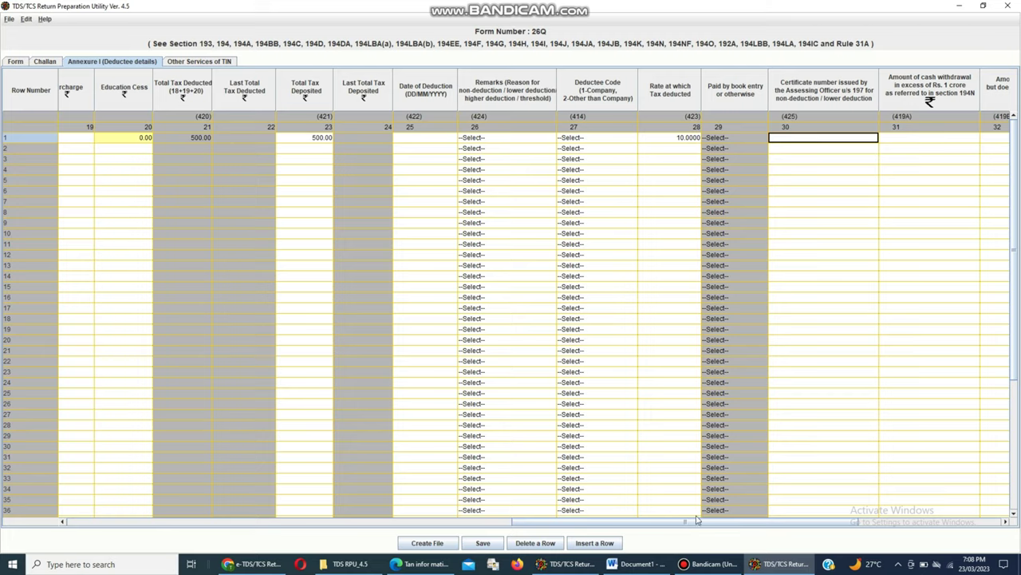
left_click_drag(696, 519, 809, 520)
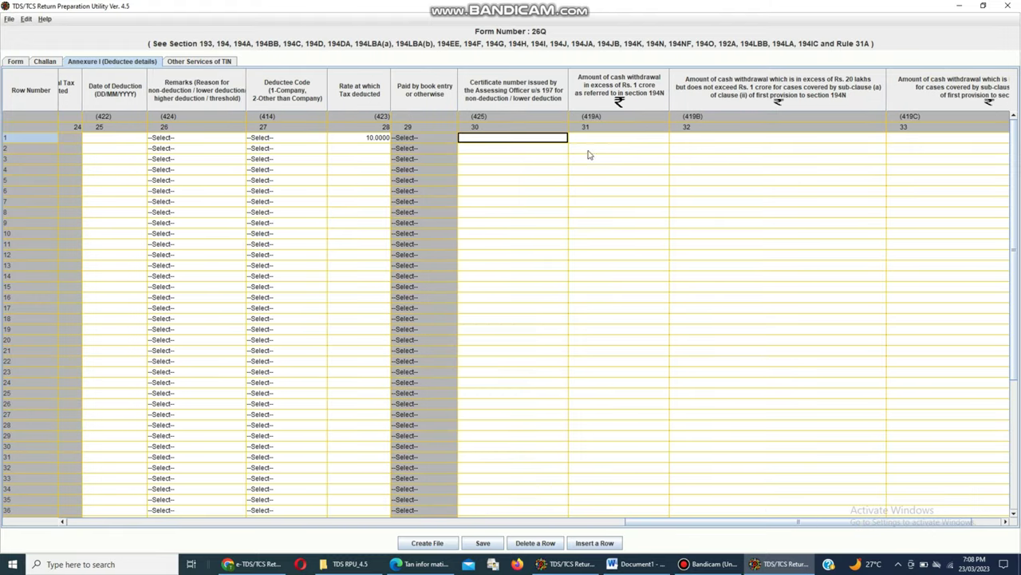
Check the first deductee row's section 194N cash withdrawal cells and its deductee reference number cell
left_click(610, 140)
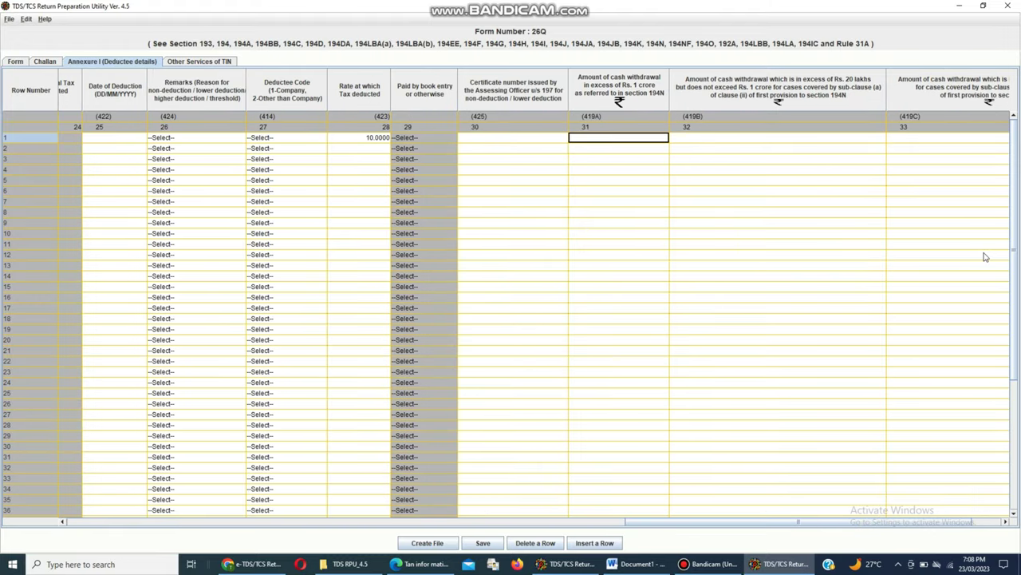
key("Tab")
key("Tab")
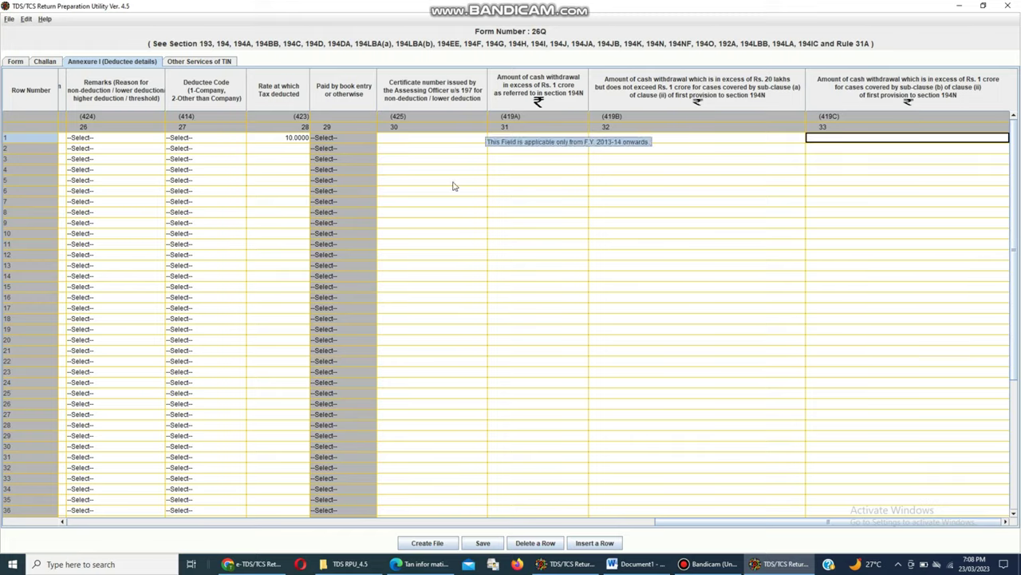
left_click_drag(704, 522, 226, 509)
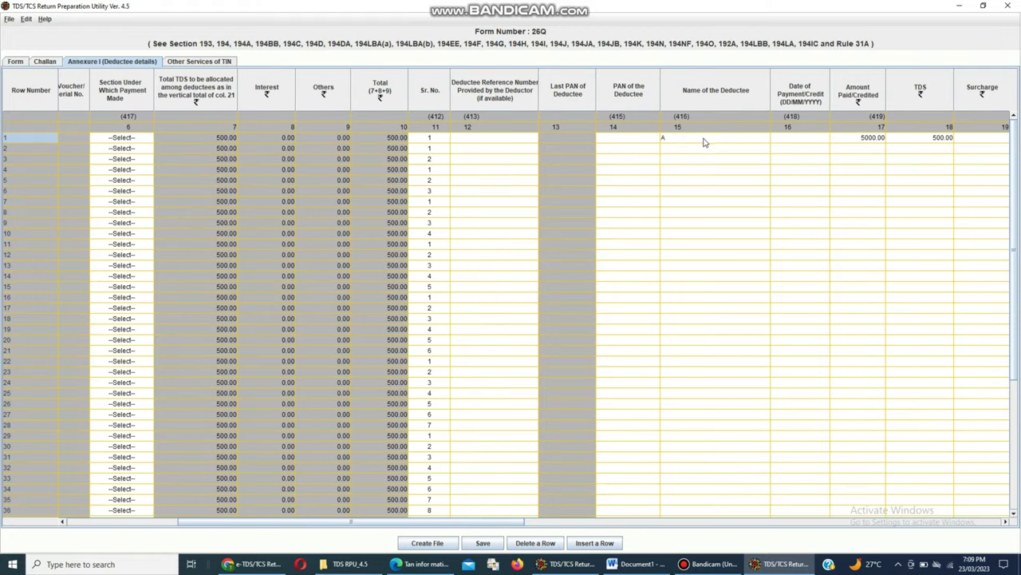
left_click(483, 137)
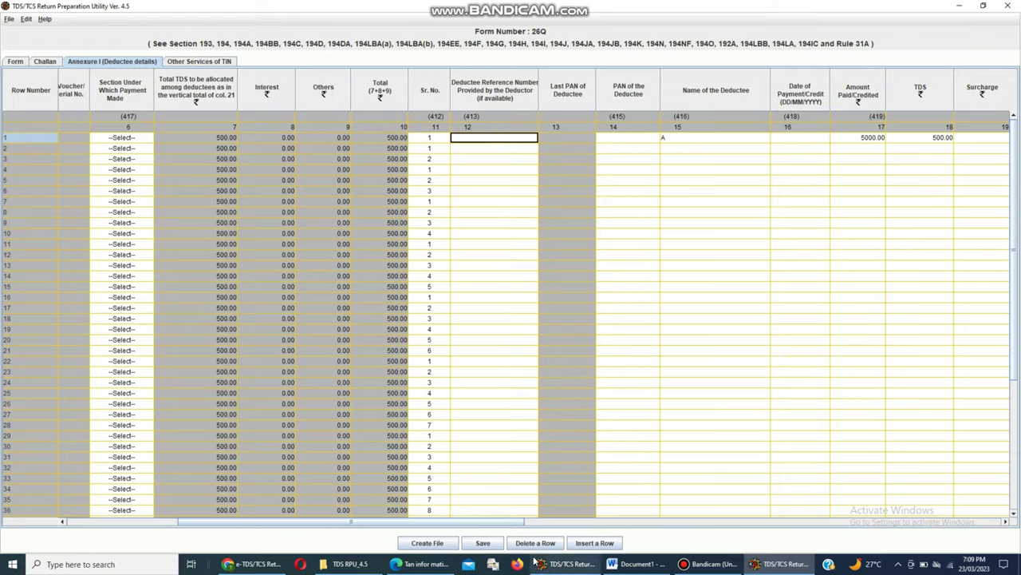
Check the first deductee row's update mode, BSR code, tax deposit date and challan serial number cells
left_click_drag(476, 523, 182, 519)
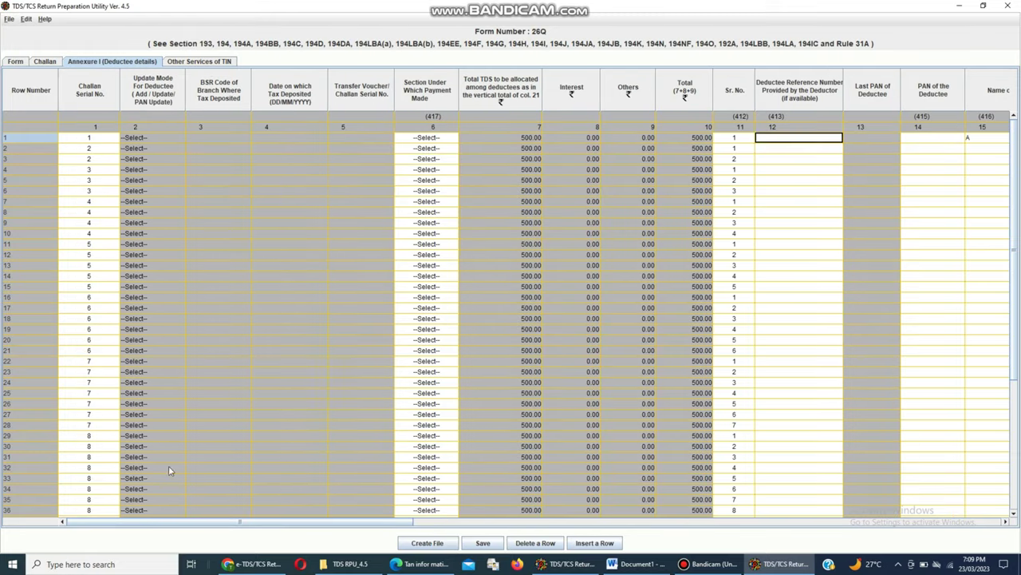
left_click(143, 140)
left_click(212, 140)
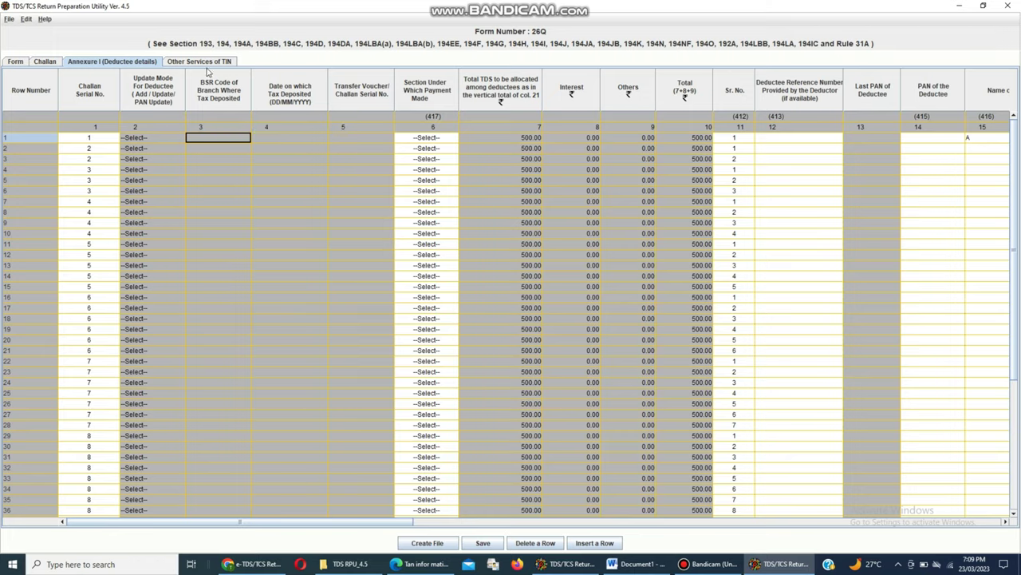
left_click(277, 139)
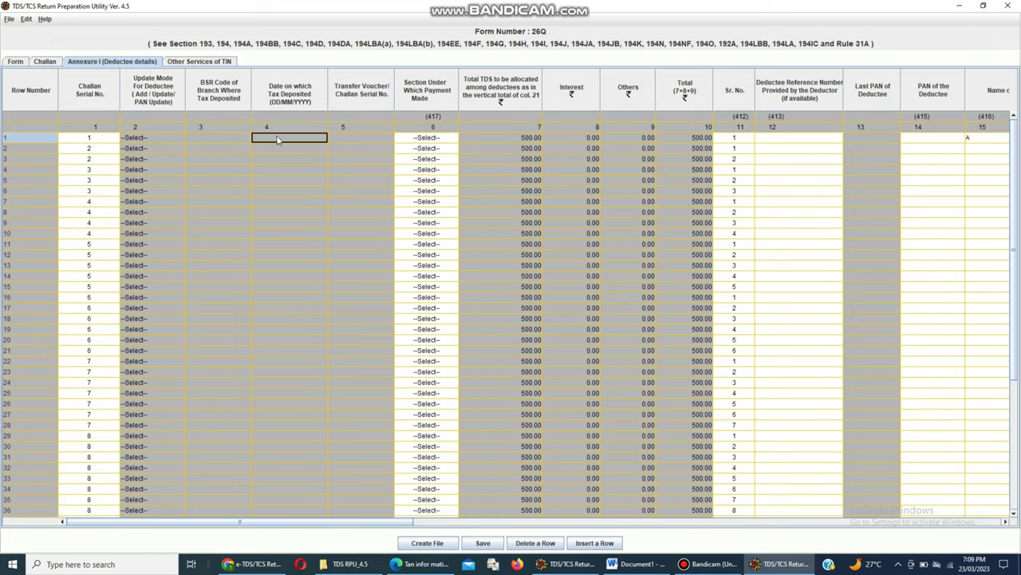
left_click(340, 139)
Set the section under which payment was made to 94C in the first deductee row
left_click(446, 139)
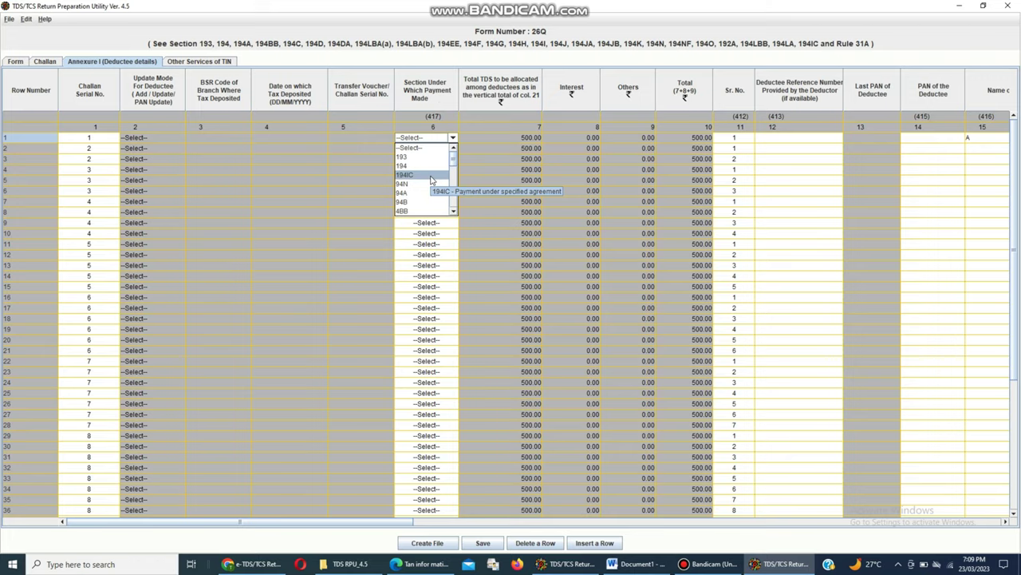
scroll(450, 177, "down", 1)
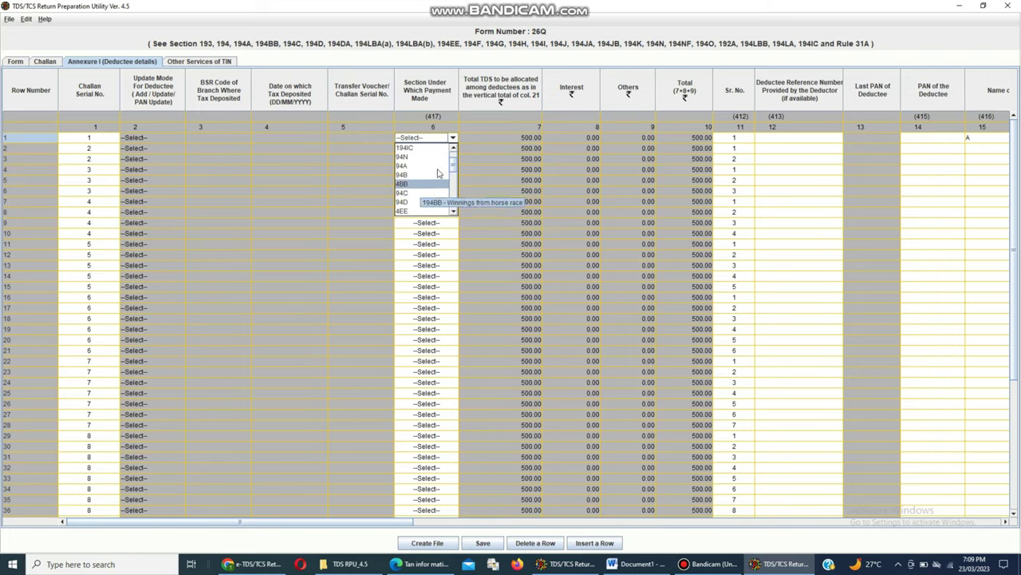
scroll(451, 196, "down", 4)
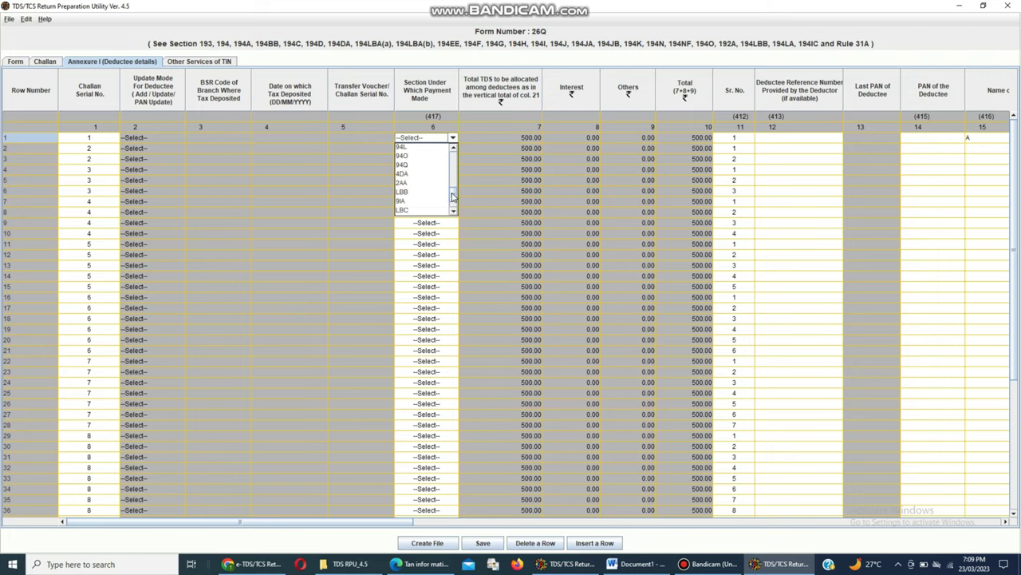
left_click_drag(452, 195, 452, 172)
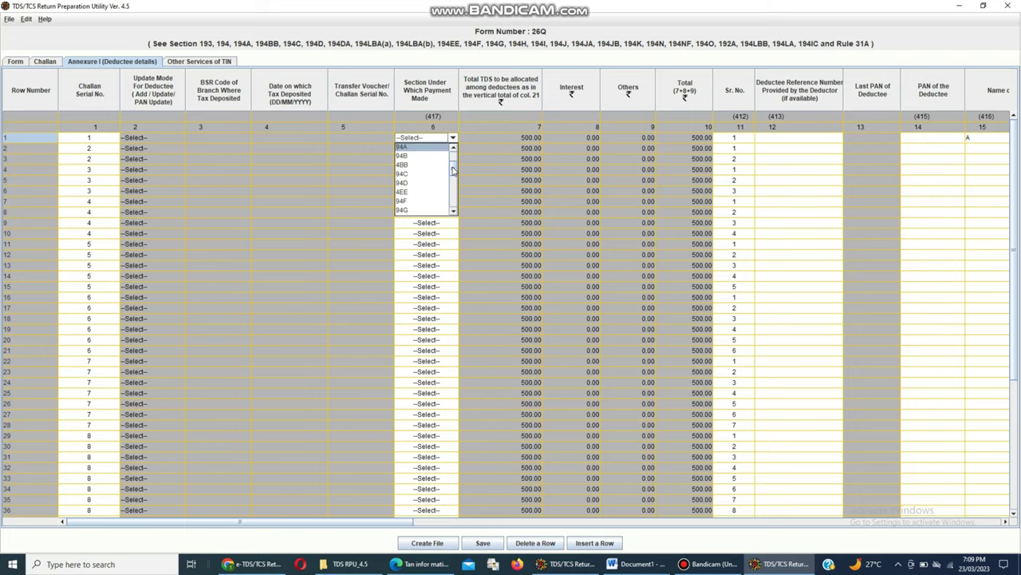
left_click(447, 157)
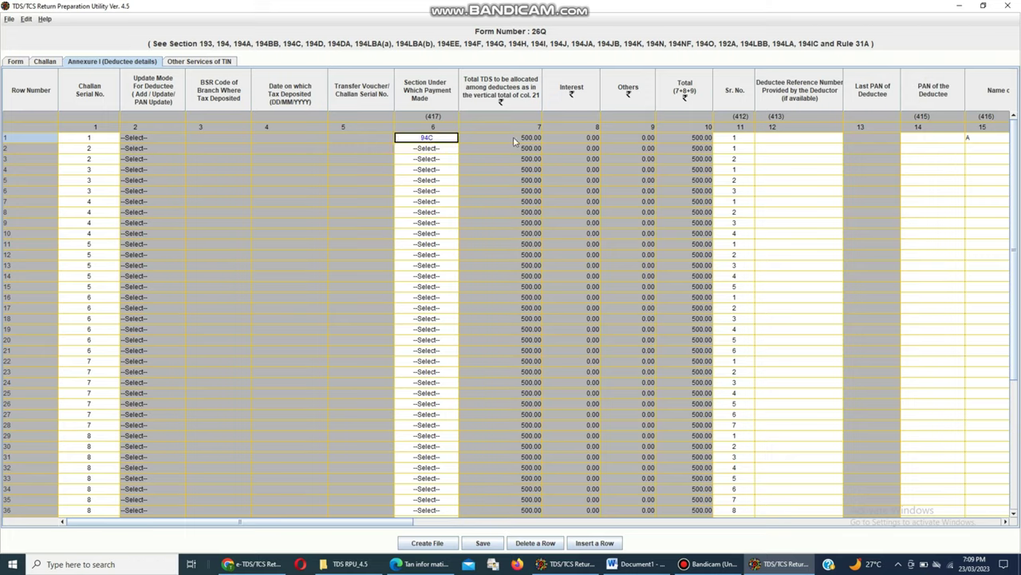
Review the first deductee row's cells from total TDS to be allocated through the rate at which tax is deducted
key("Tab")
key("Tab")
key("Tab")
key("Tab")
key("Tab")
key("Tab")
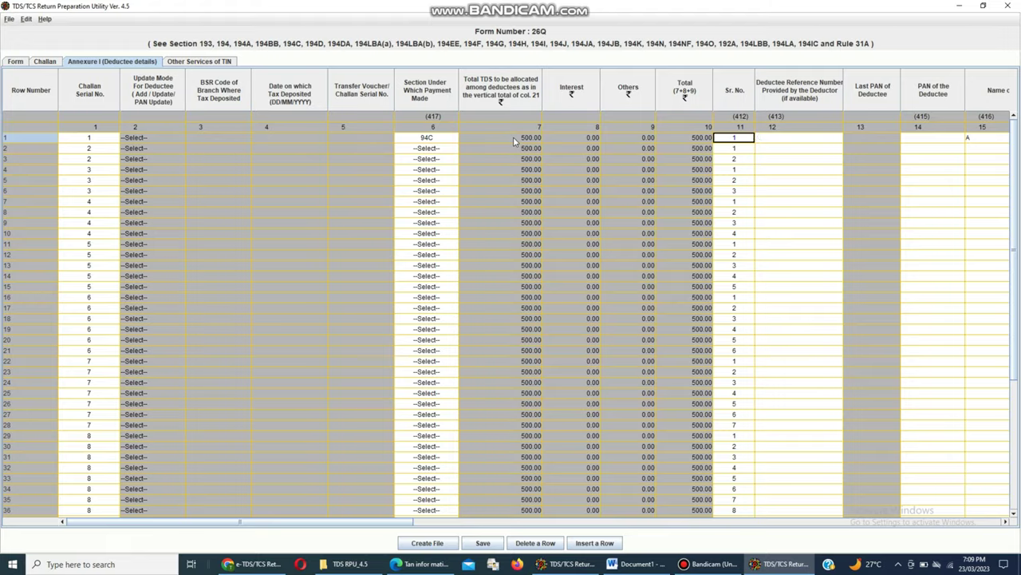
key("Tab")
key("Tab")
key("Tab")
key("Tab")
key("Tab")
key("Tab")
key("Tab")
key("Tab")
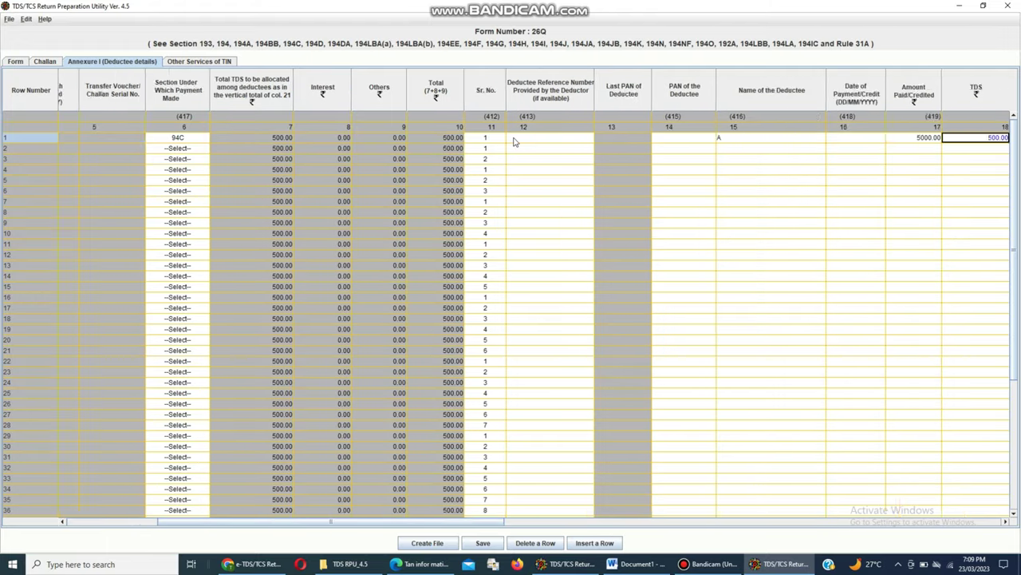
key("Tab")
key("Tab")
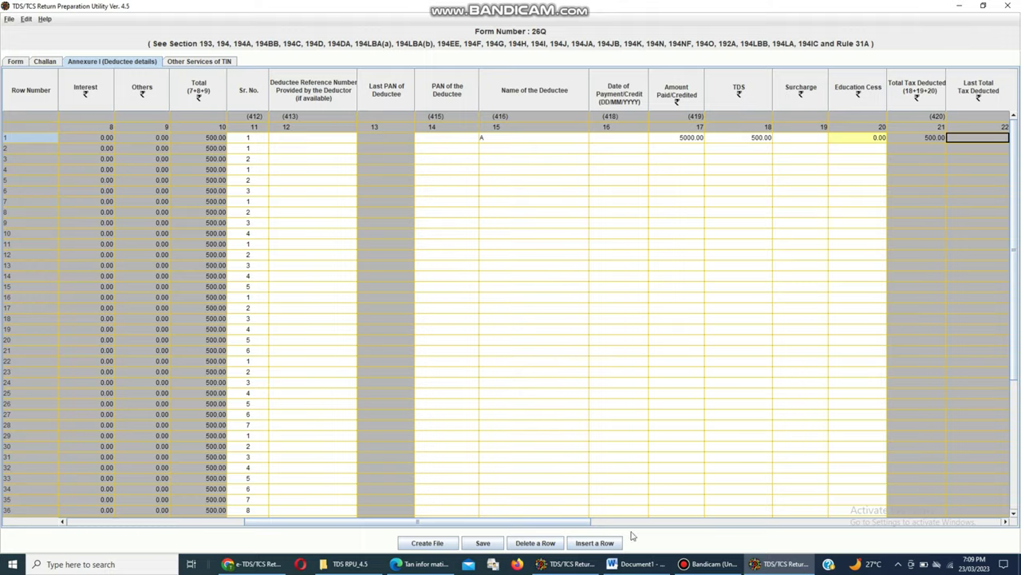
left_click_drag(566, 521, 790, 528)
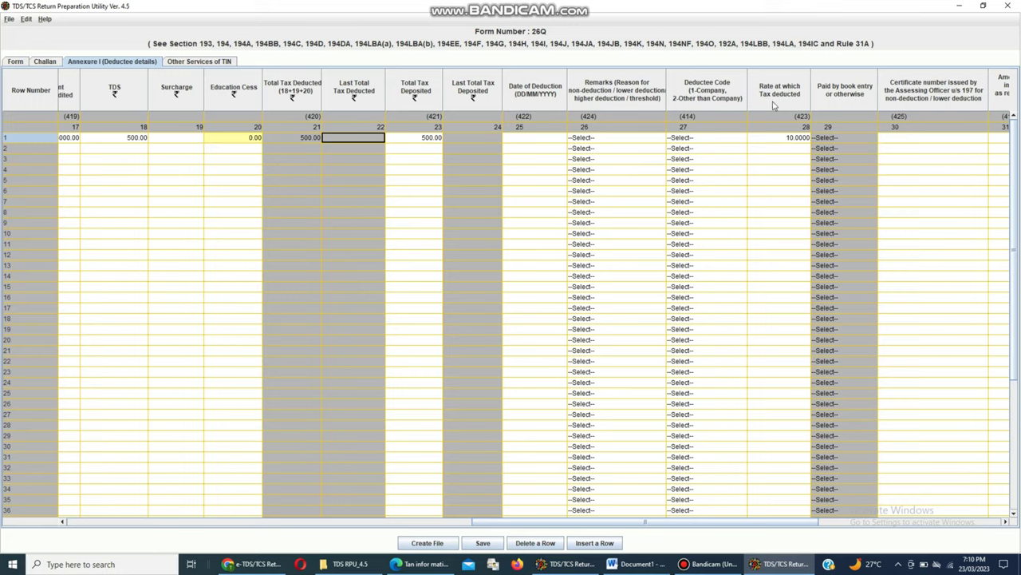
left_click(783, 140)
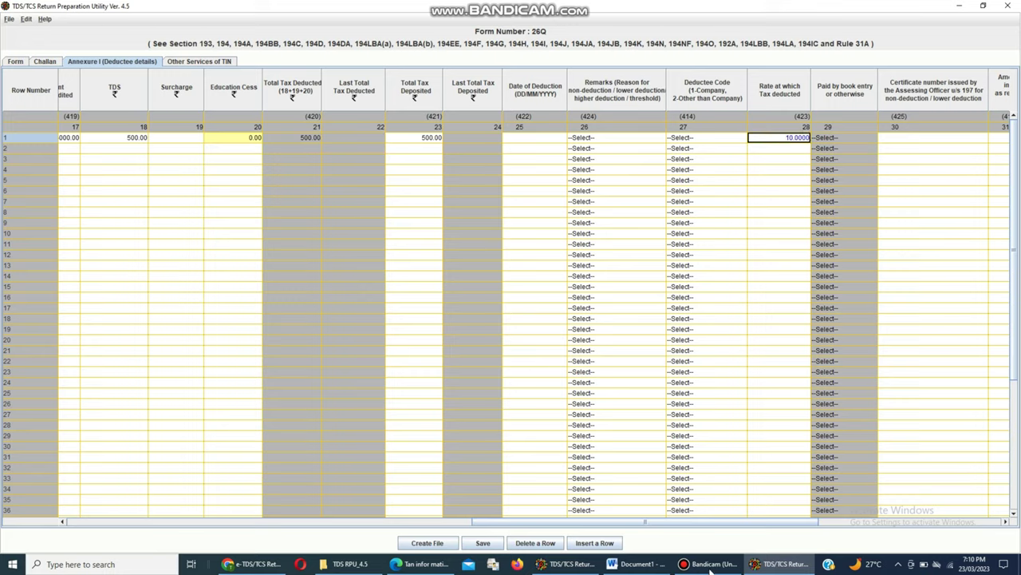
Save the Form 26Q return and try to create its file
left_click_drag(519, 523, 481, 542)
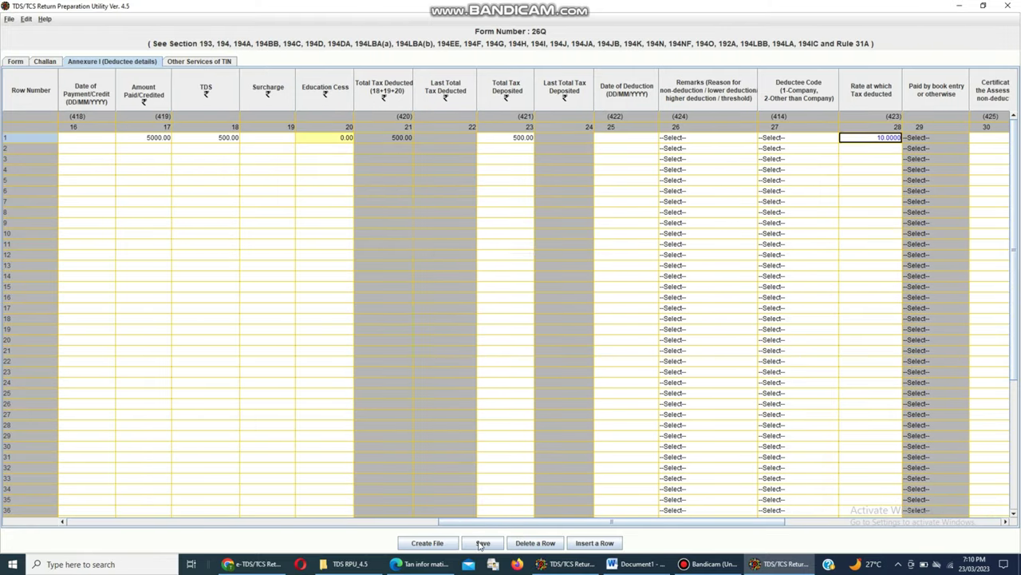
left_click(483, 543)
left_click(512, 305)
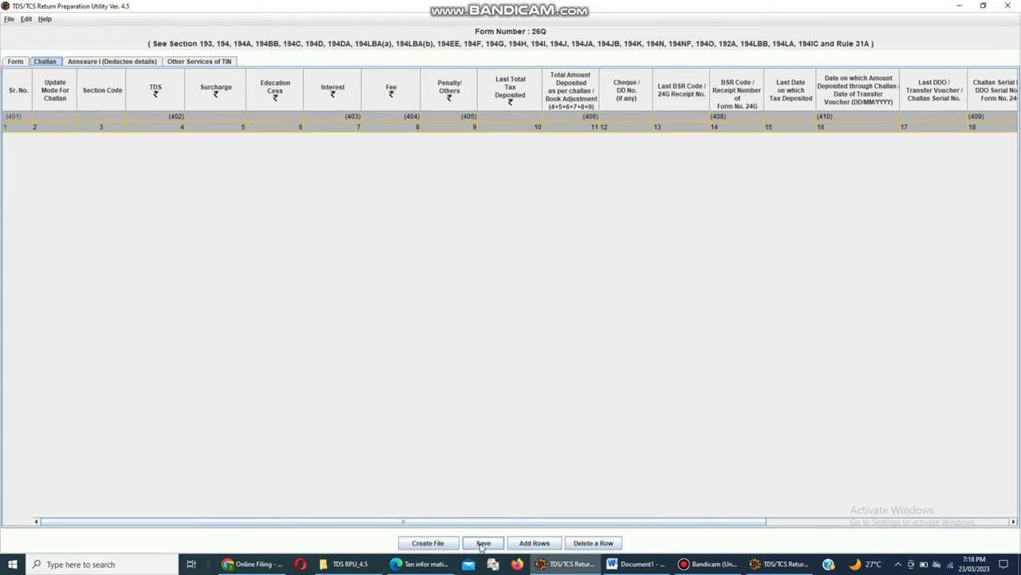
left_click(429, 542)
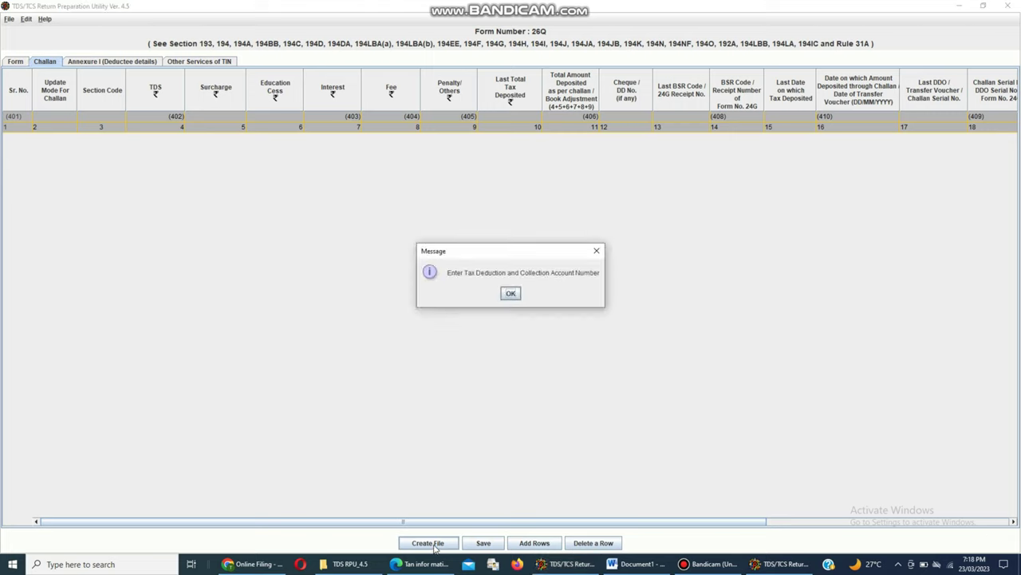
left_click(510, 295)
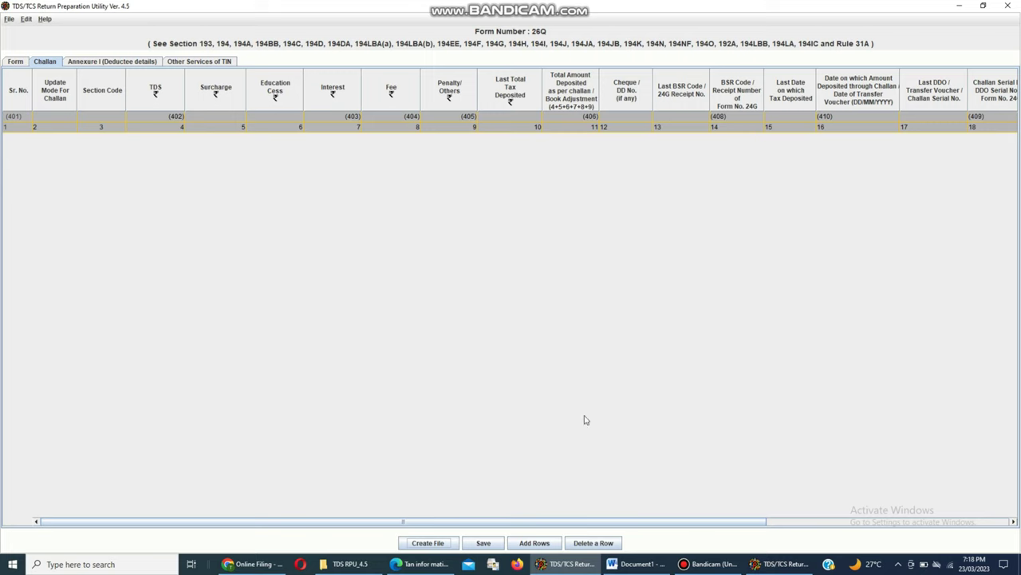
Switch to Chrome, bring up the Income Tax e-Filing login page and examine its Company menu and user ID guidance
left_click(962, 6)
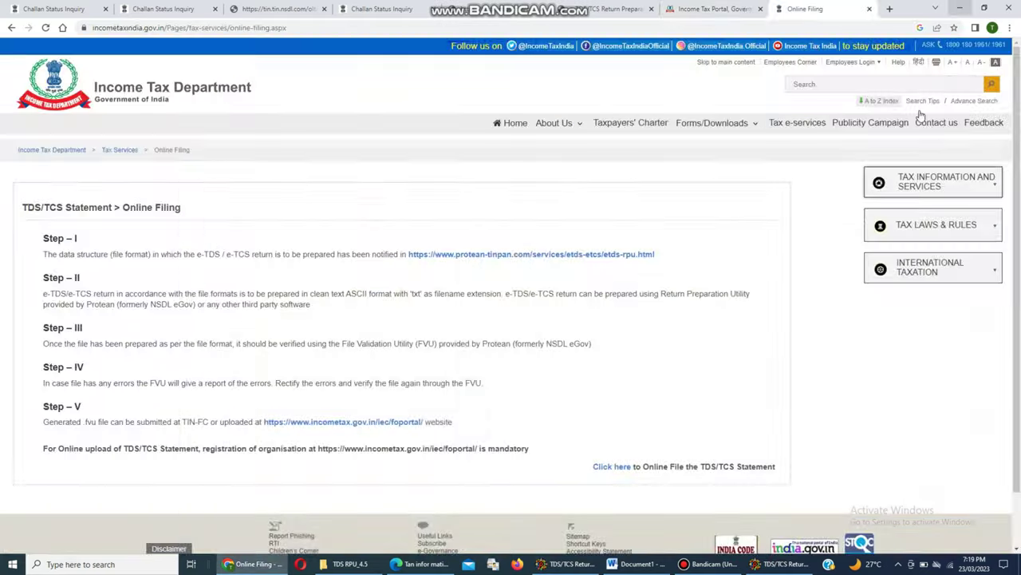
left_click(713, 8)
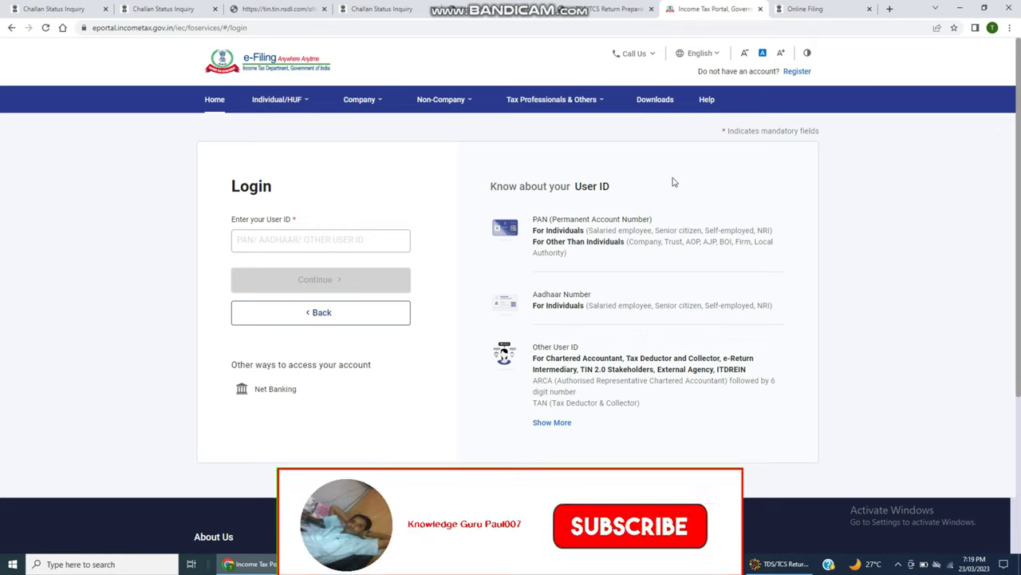
mouse_move(383, 115)
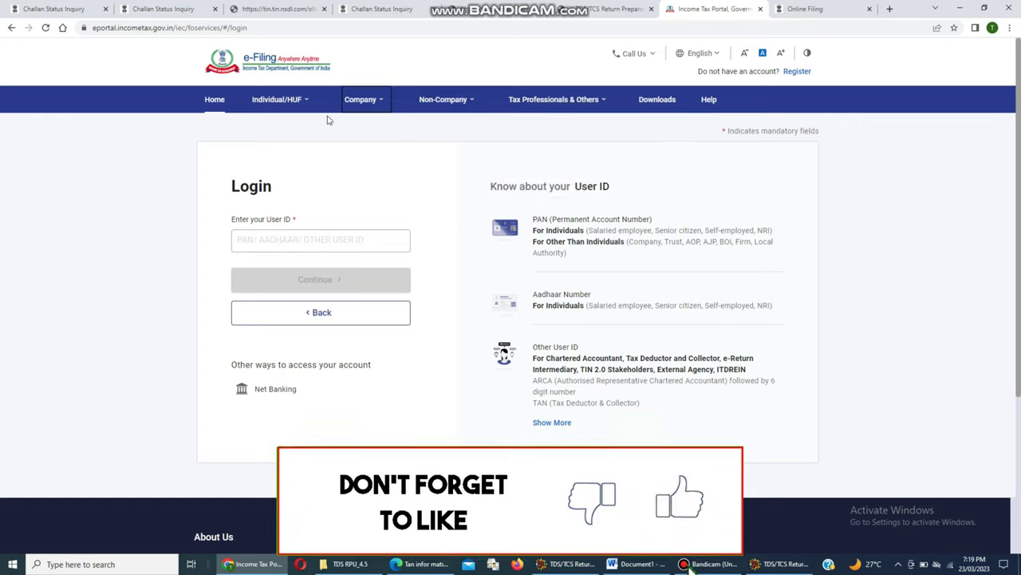
mouse_move(359, 102)
mouse_move(379, 137)
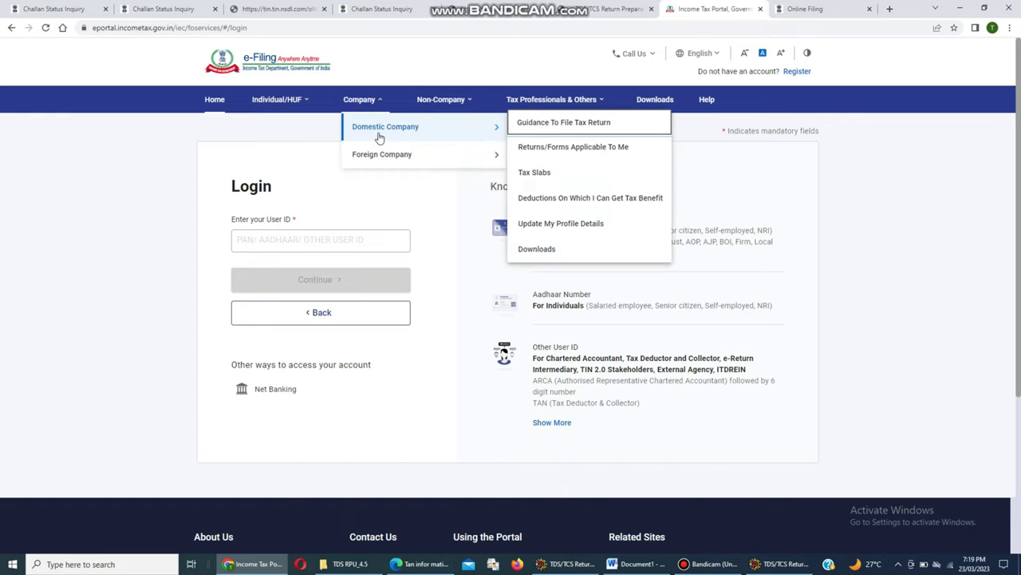
left_click(356, 100)
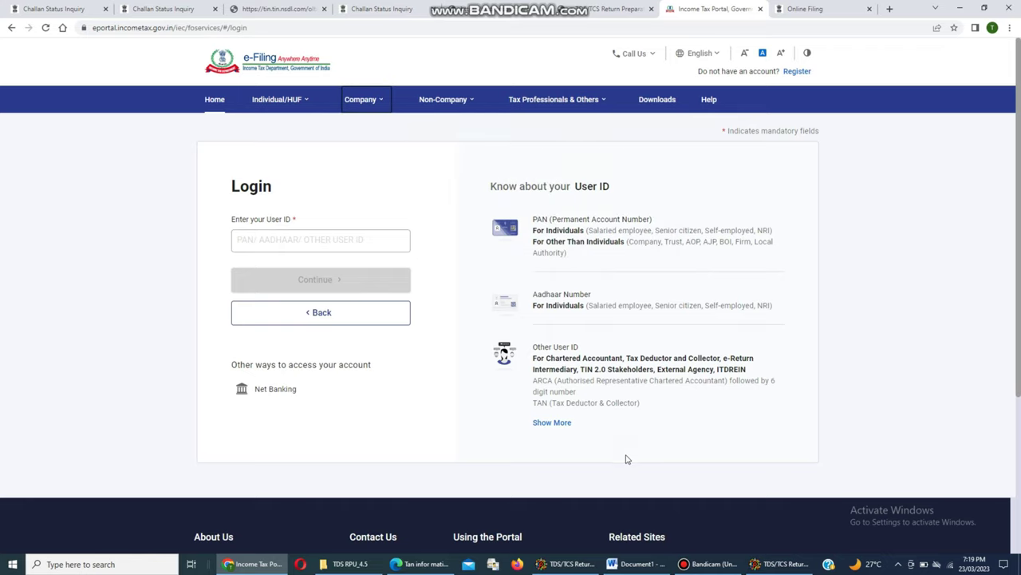
scroll(694, 383, "down", 2)
scroll(719, 331, "up", 1)
scroll(721, 329, "up", 1)
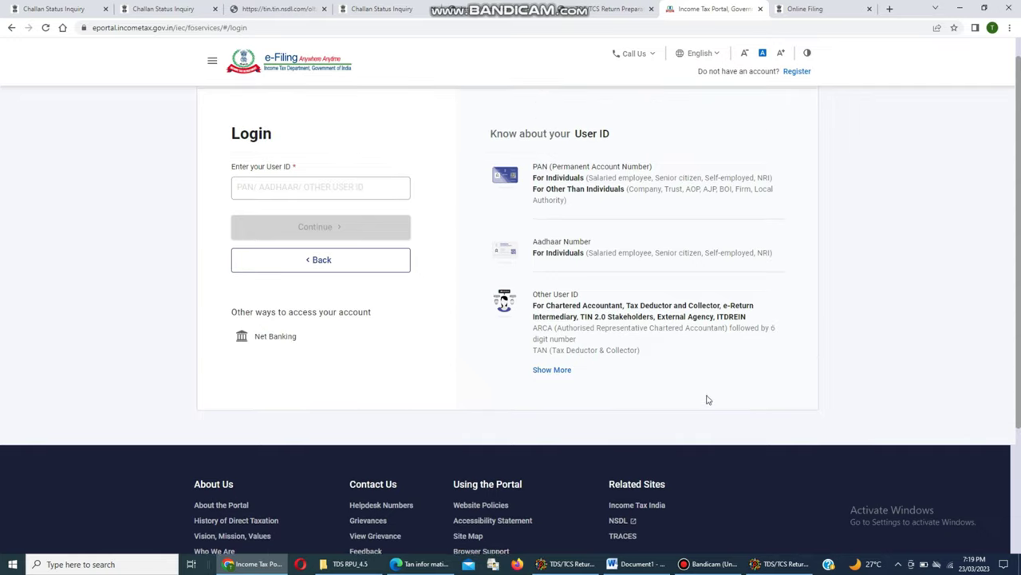
scroll(707, 399, "up", 1)
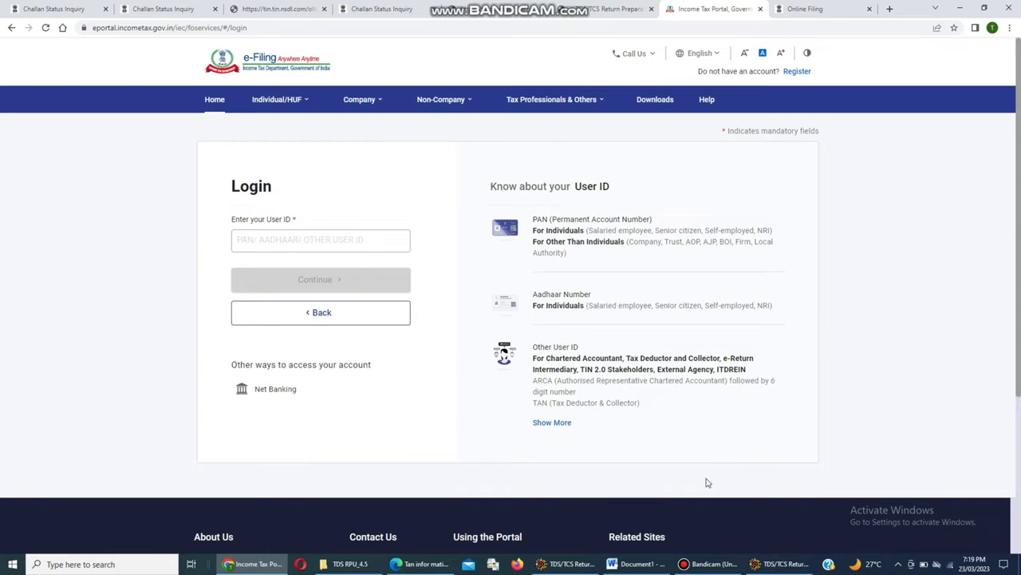